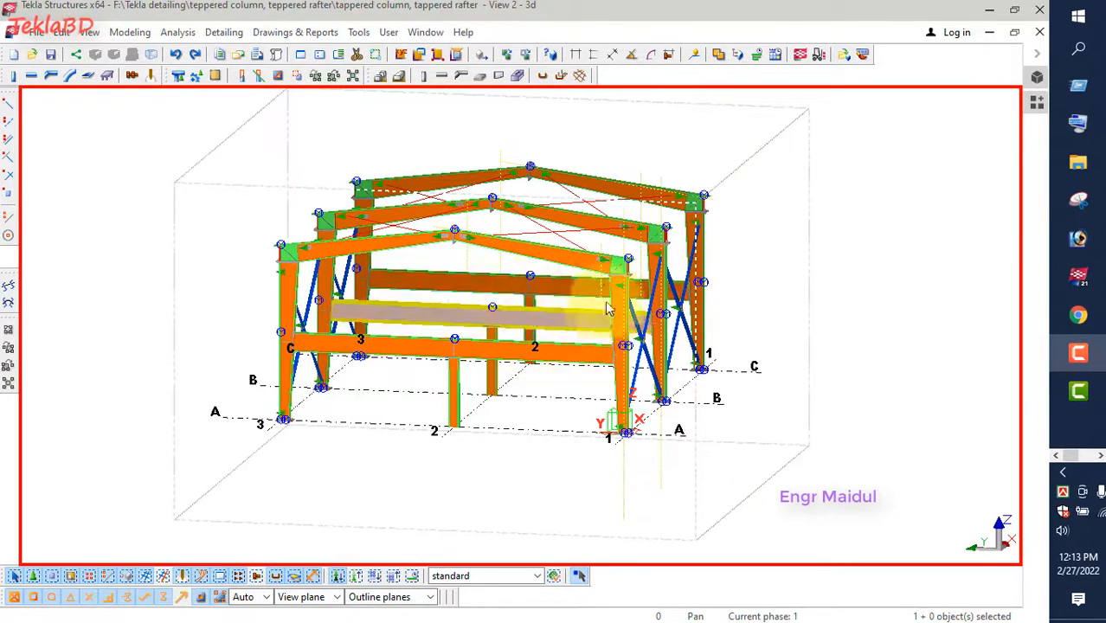
scroll(610, 367, up, 5)
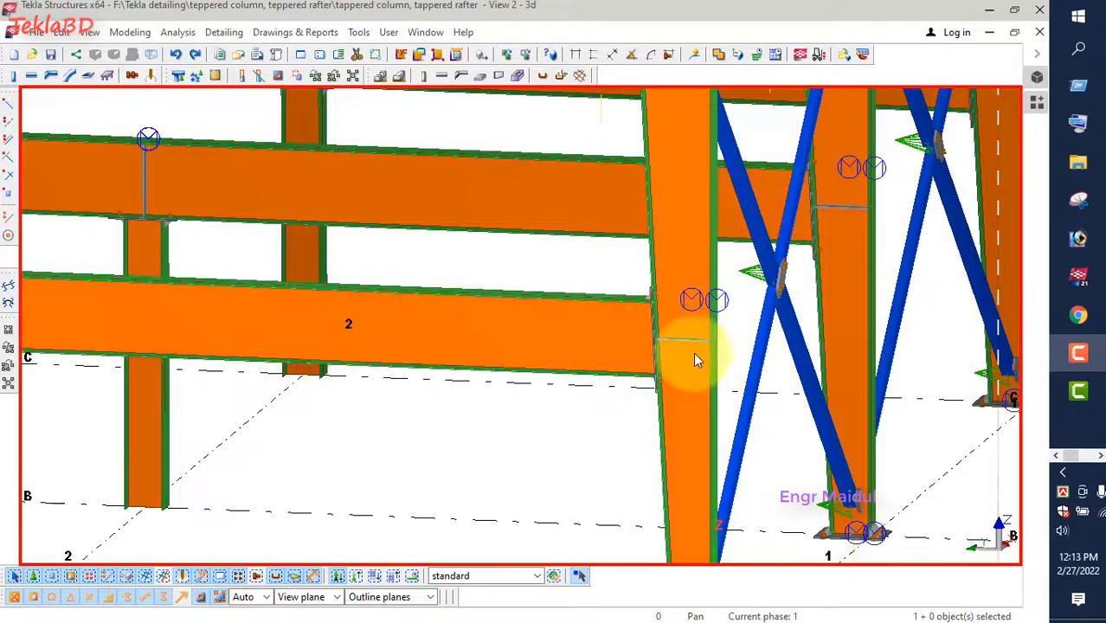
click(699, 366)
scroll(700, 371, down, 5)
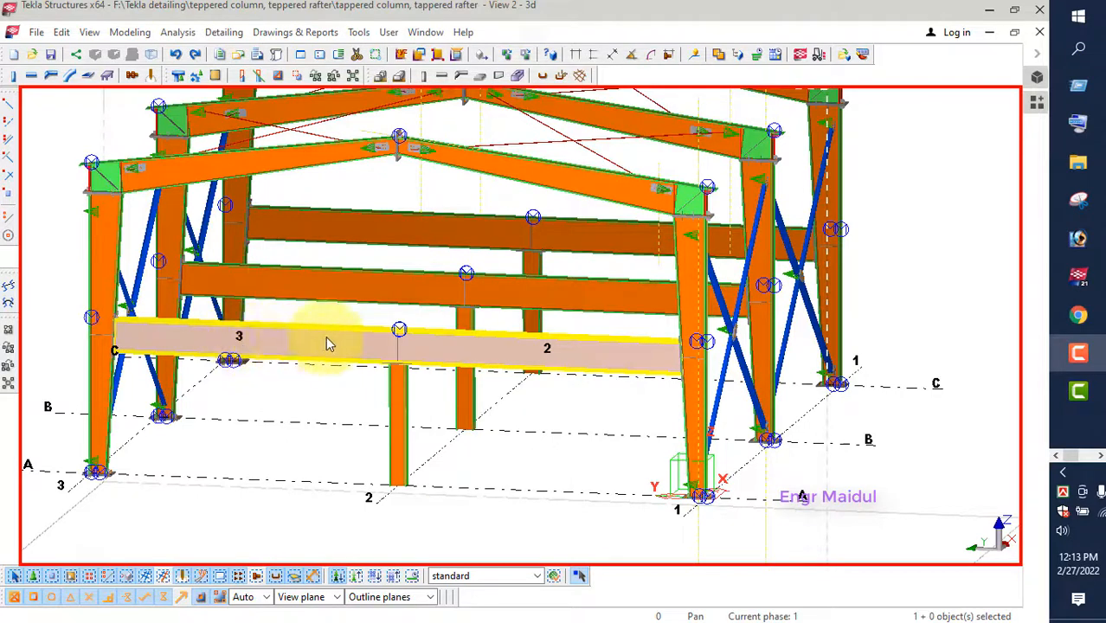
scroll(620, 371, down, 4)
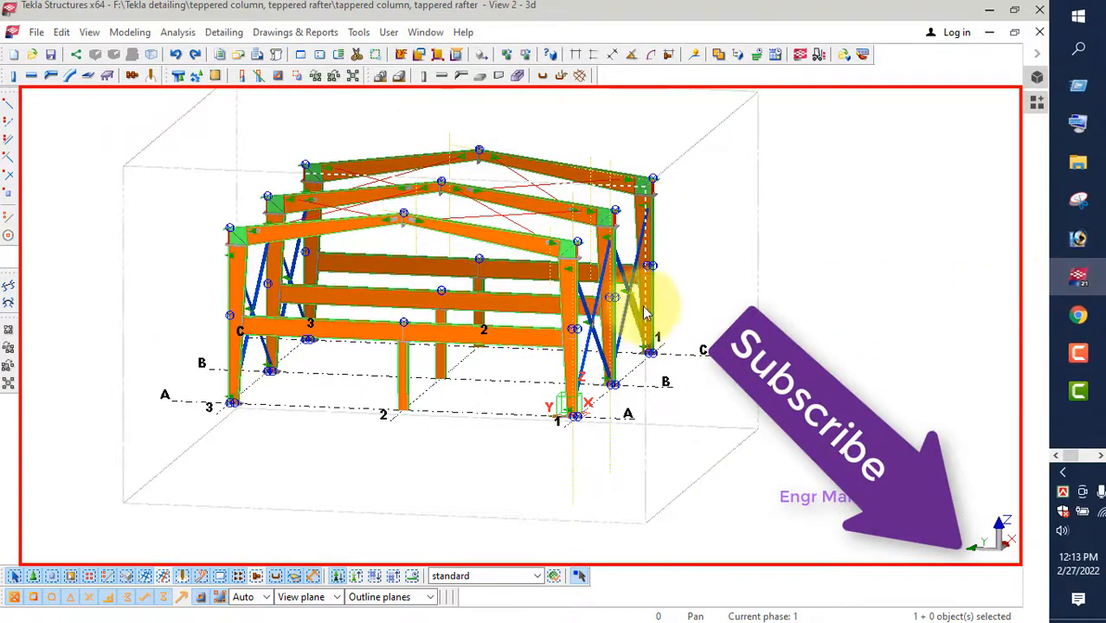
Step: Switch to the web browser and look through the uploaded Tekla tutorial videos on the open YouTube channel
click(1078, 315)
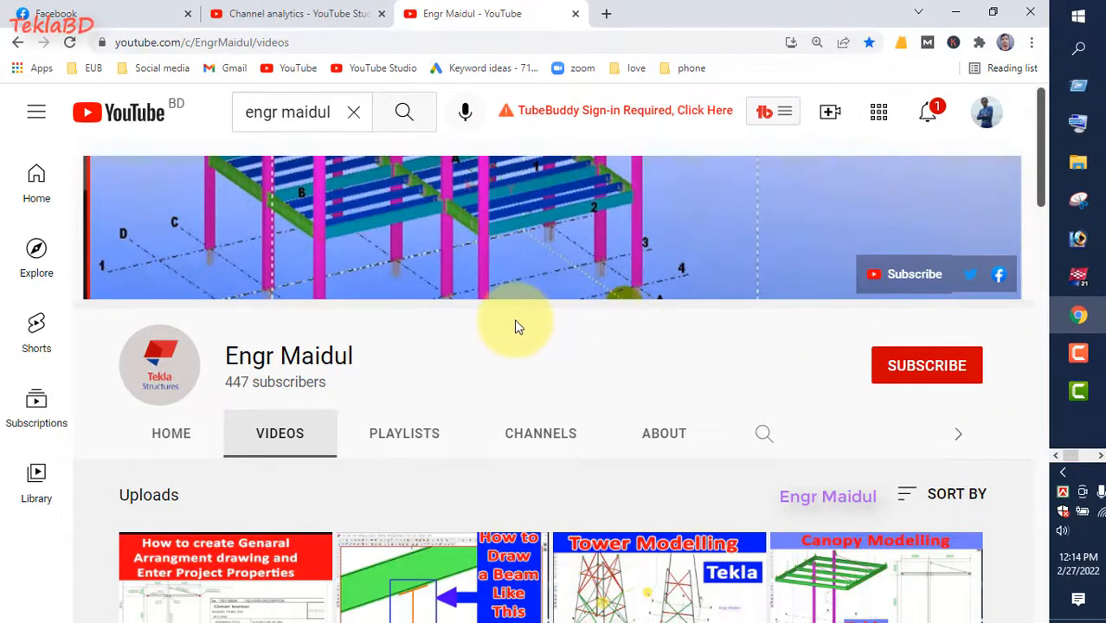
drag(223, 357, 334, 356)
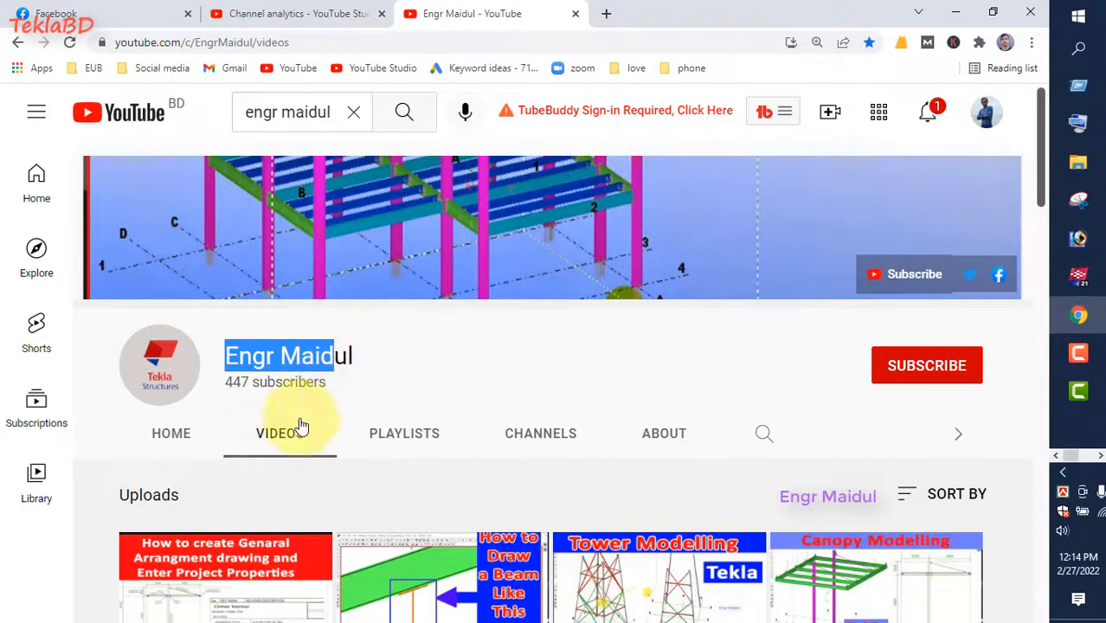
scroll(383, 345, down, 3)
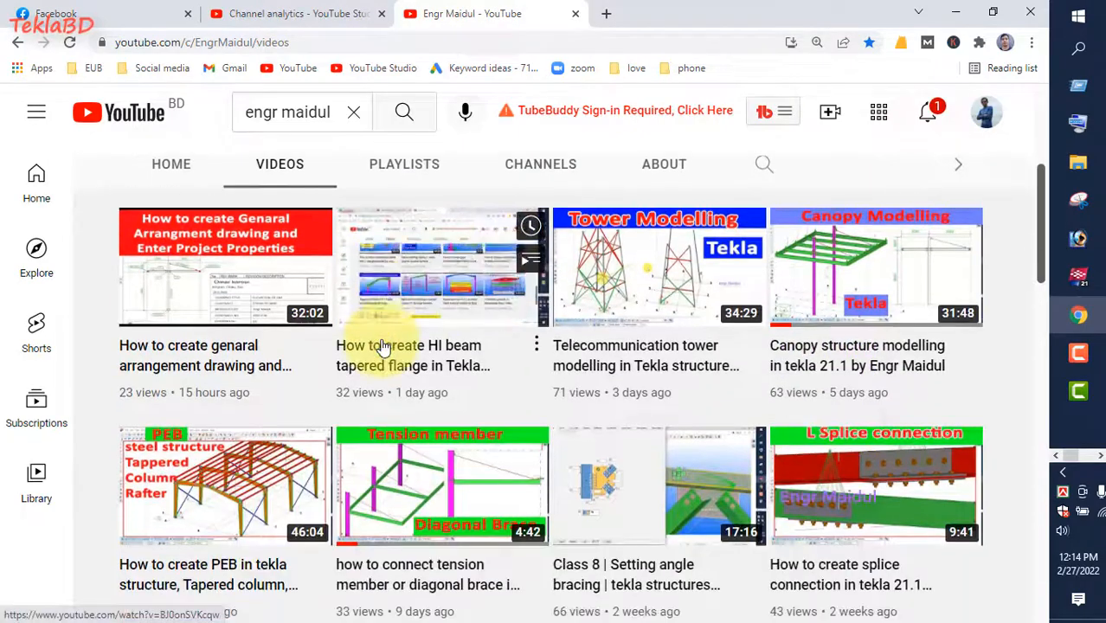
scroll(383, 346, down, 6)
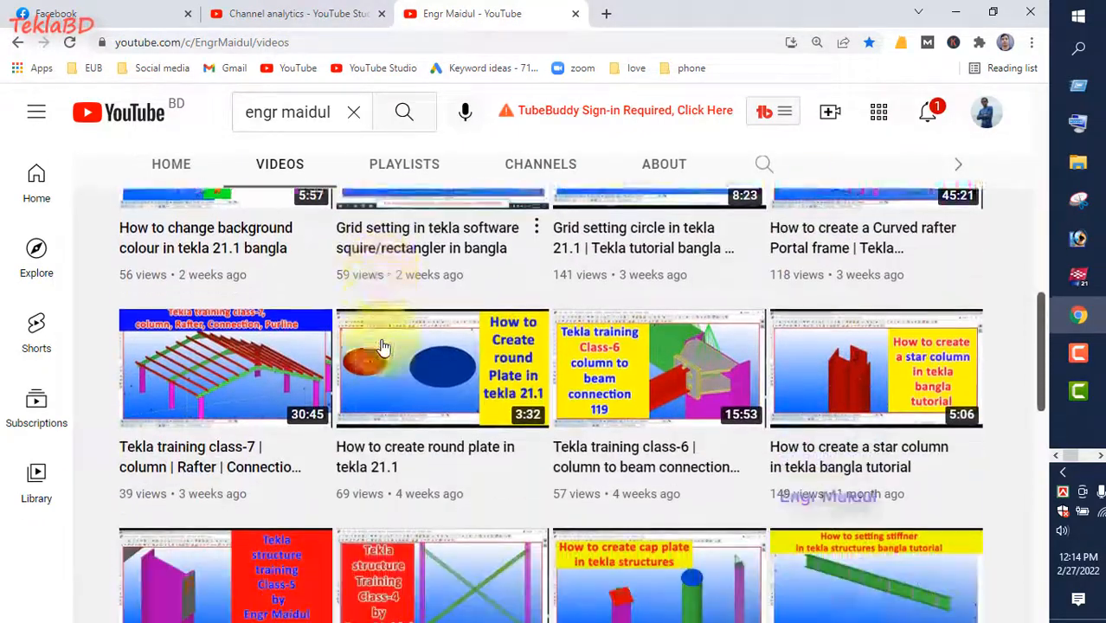
scroll(382, 348, down, 7)
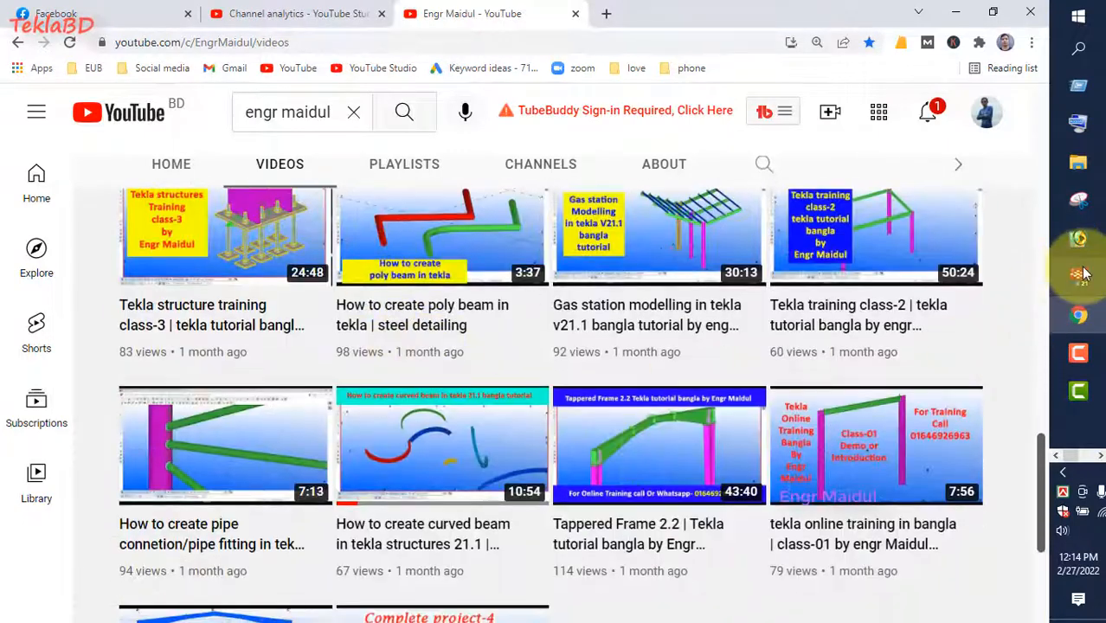
Step: Switch back to Tekla Structures and delete the three intermediate floor beams and the short grid 2 columns supporting them
click(1083, 273)
scroll(485, 312, up, 2)
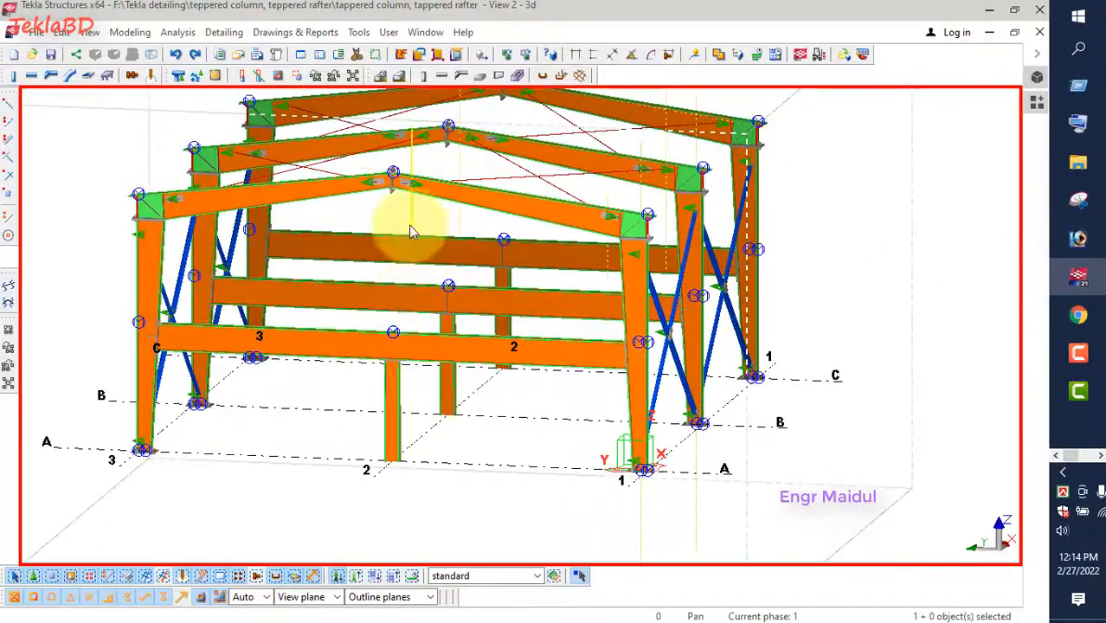
click(393, 243)
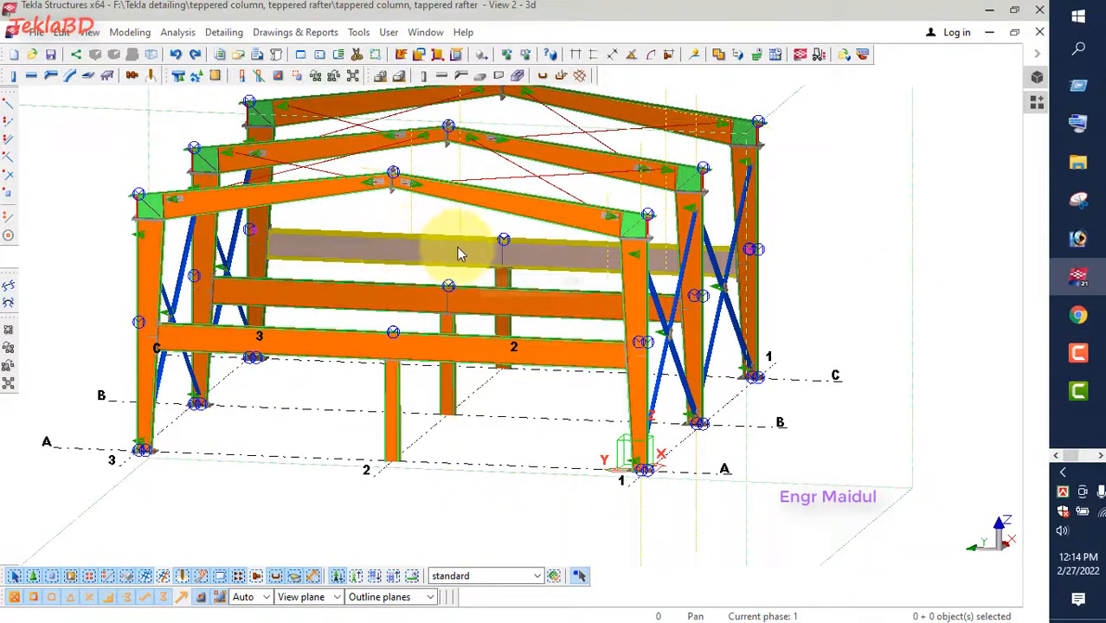
key(Delete)
scroll(537, 250, up, 2)
drag(531, 251, 311, 422)
key(Delete)
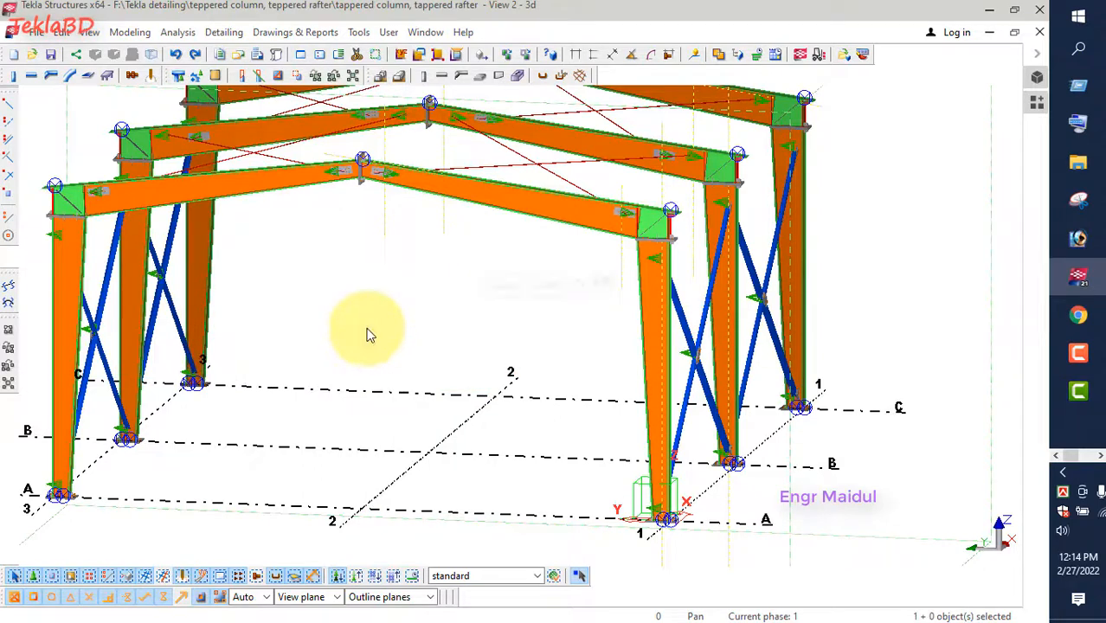
Step: Refresh the 3D view and switch to the GRID @A elevation view
right_click(363, 275)
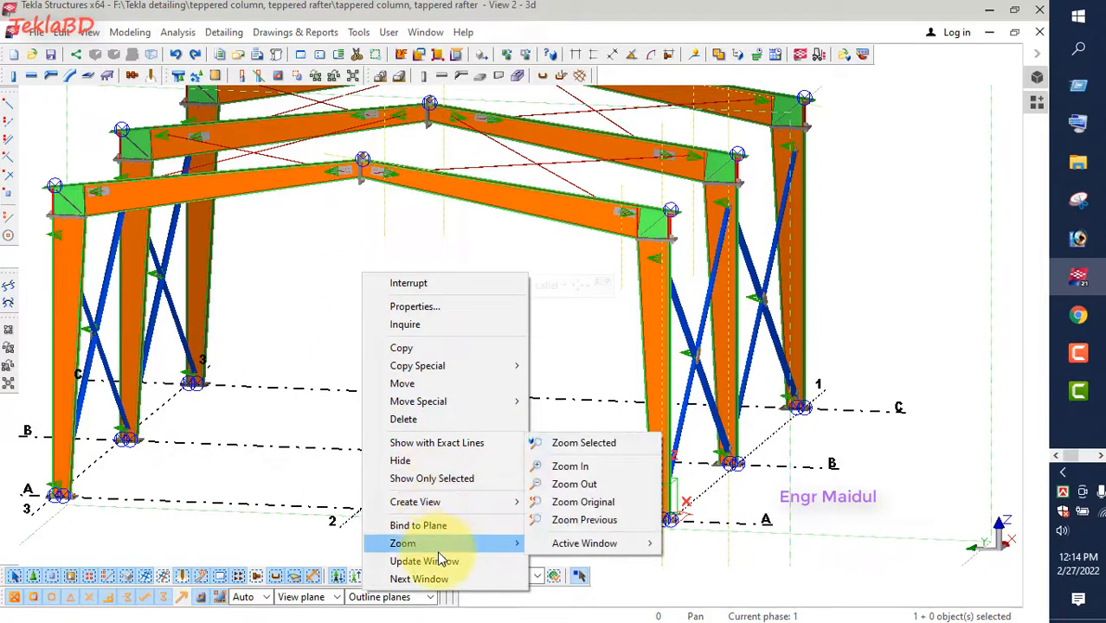
click(439, 560)
right_click(423, 345)
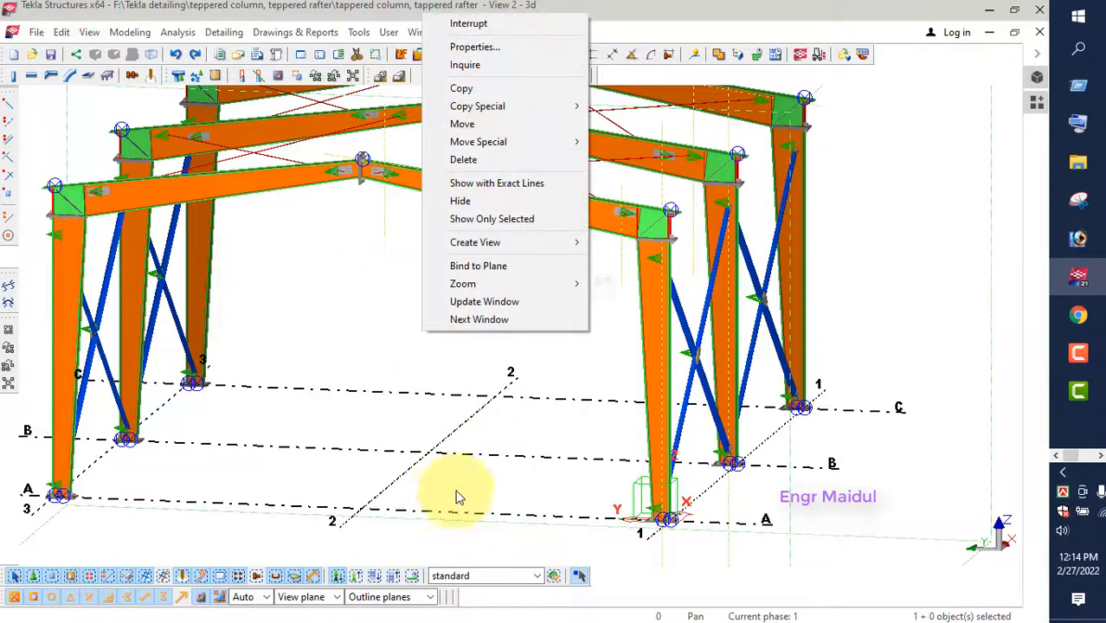
click(467, 320)
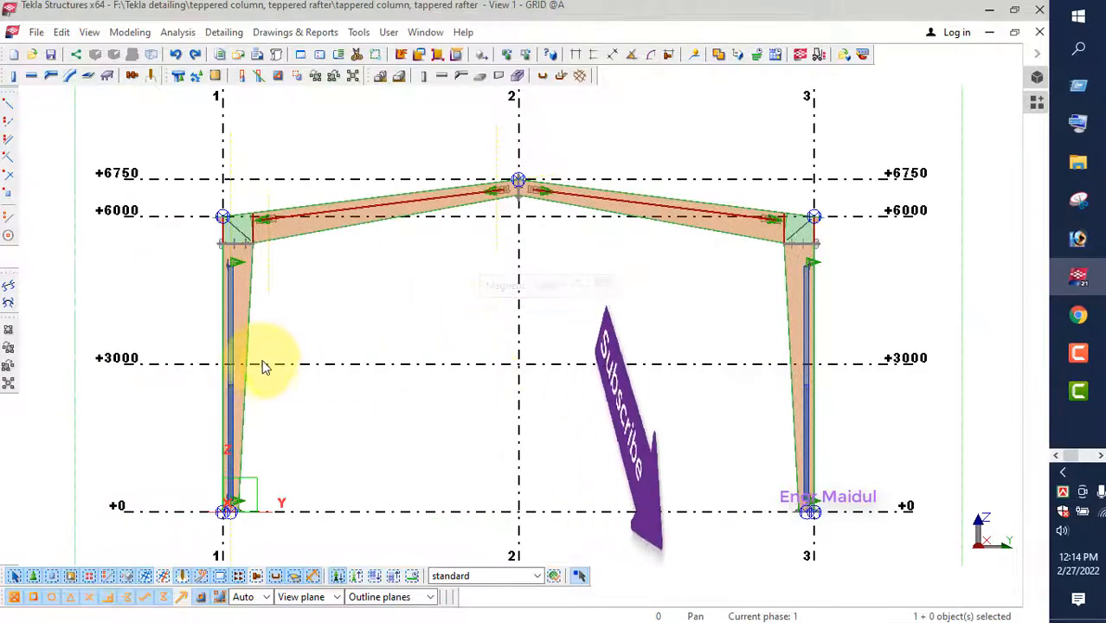
scroll(261, 362, down, 3)
scroll(530, 395, up, 4)
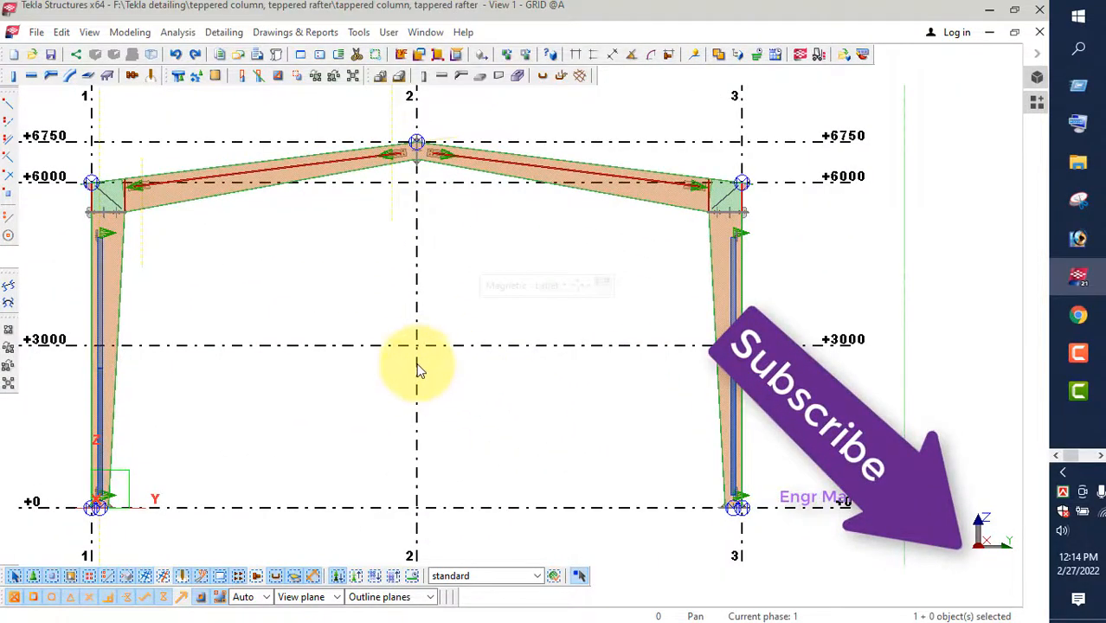
Step: Place a PEBMember component from the component catalog as a column on grid line 2, from level +3000 to +0
click(1037, 104)
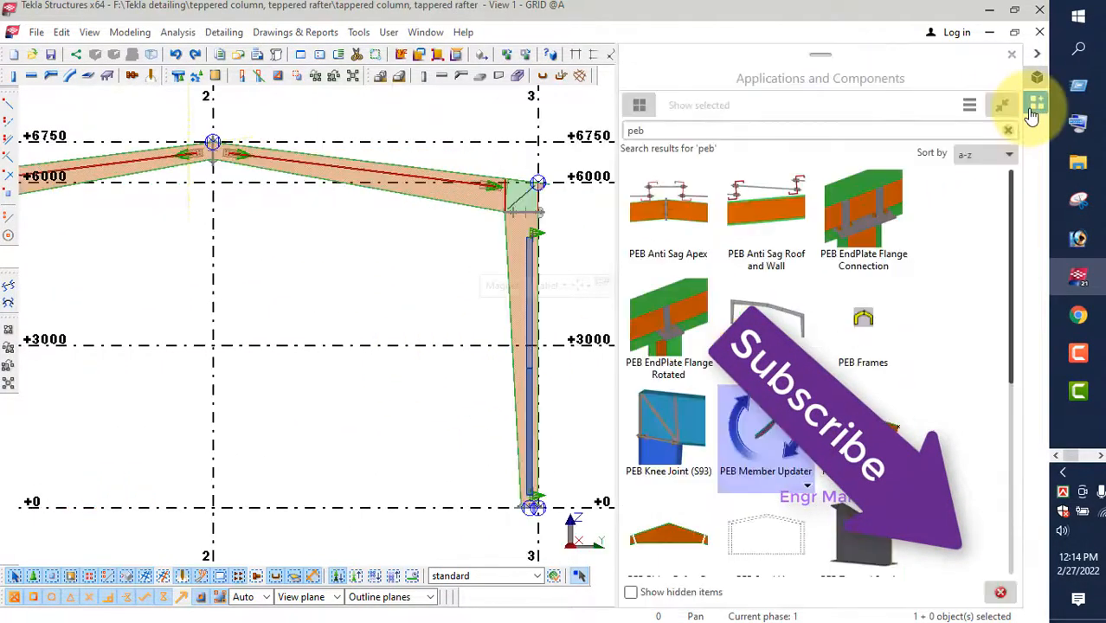
click(874, 144)
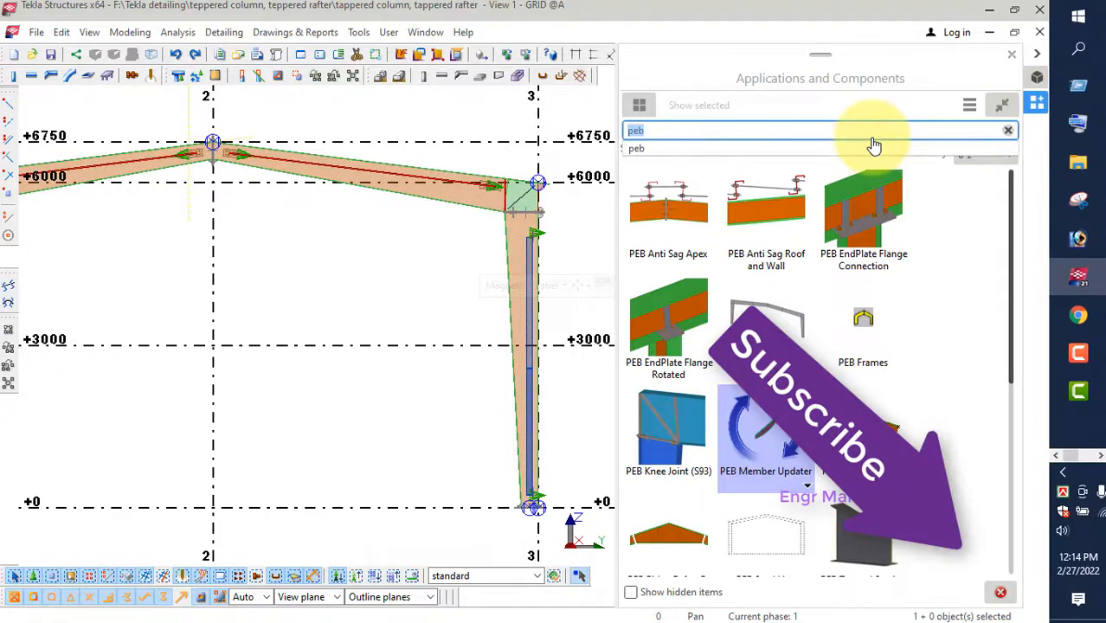
click(962, 240)
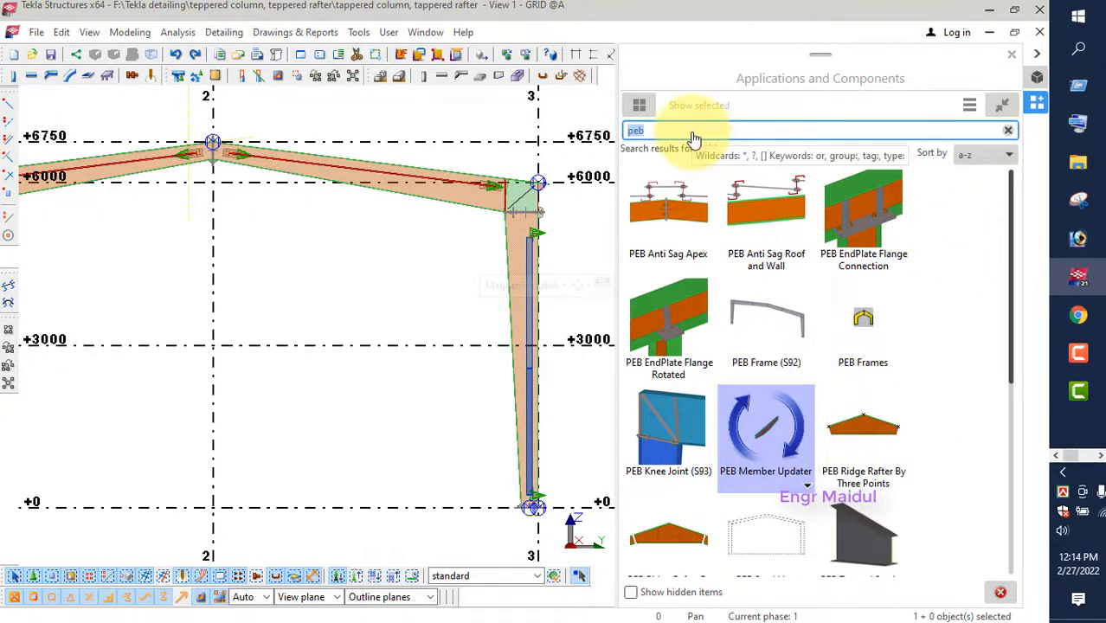
scroll(818, 281, down, 4)
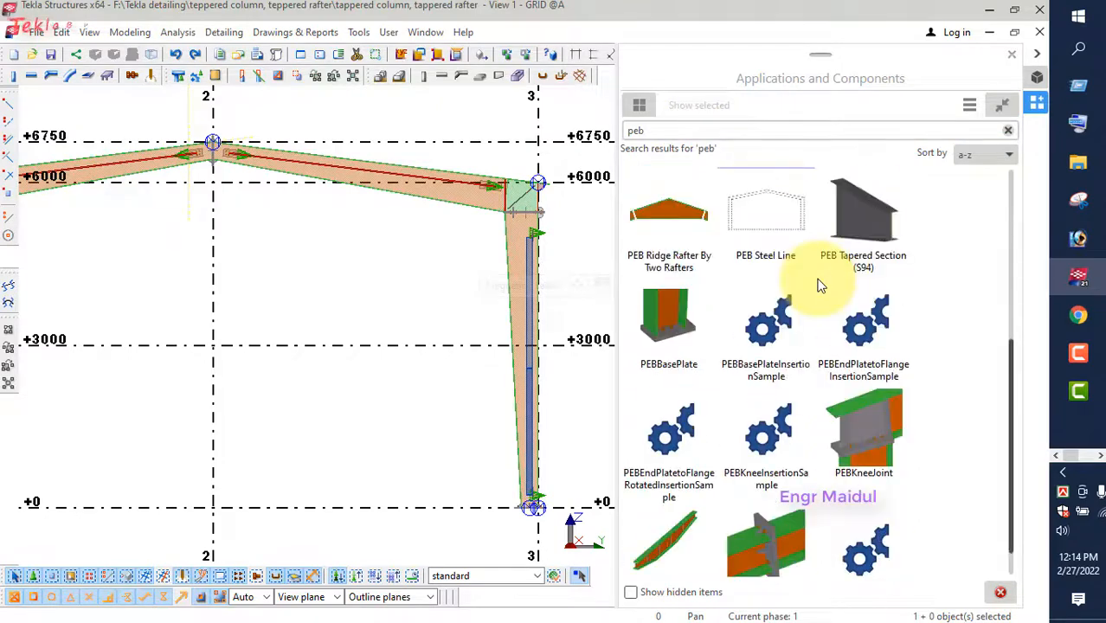
click(677, 495)
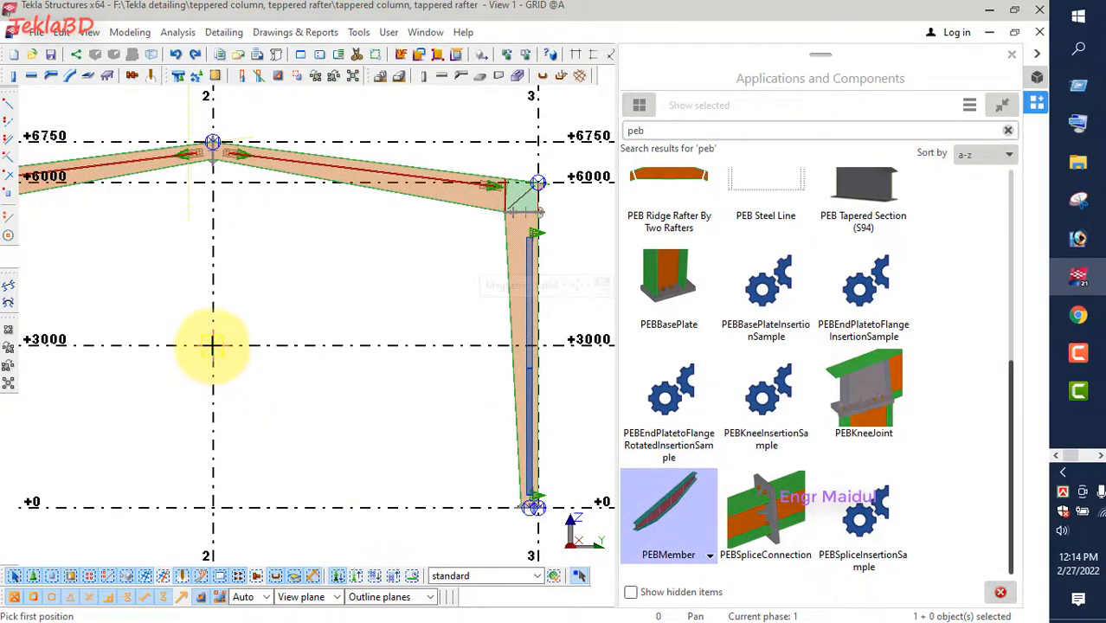
click(216, 513)
right_click(348, 376)
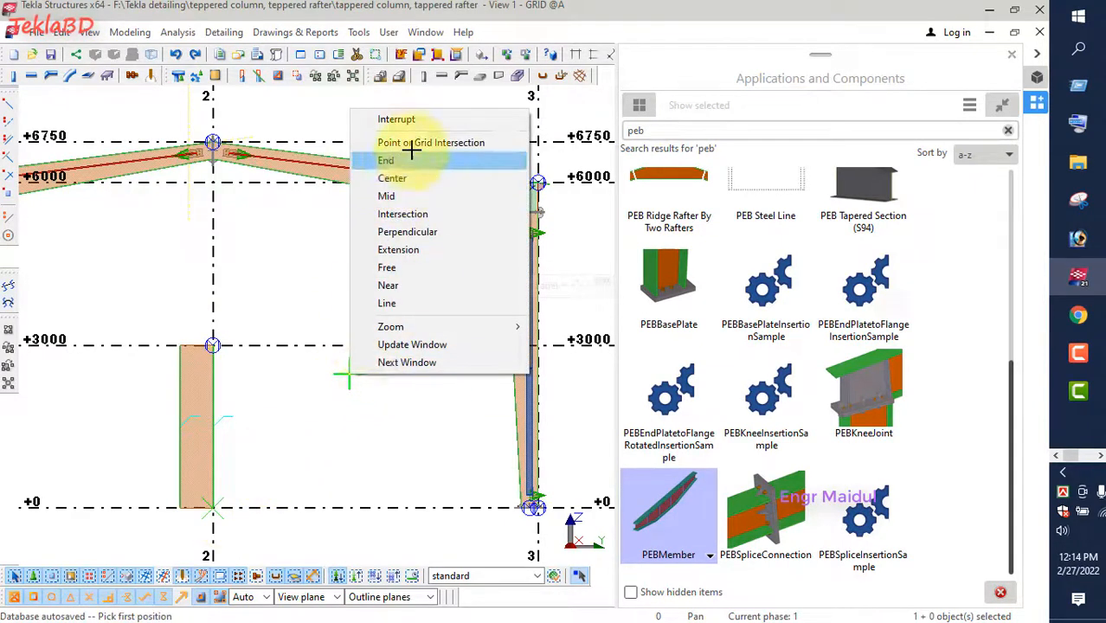
click(405, 119)
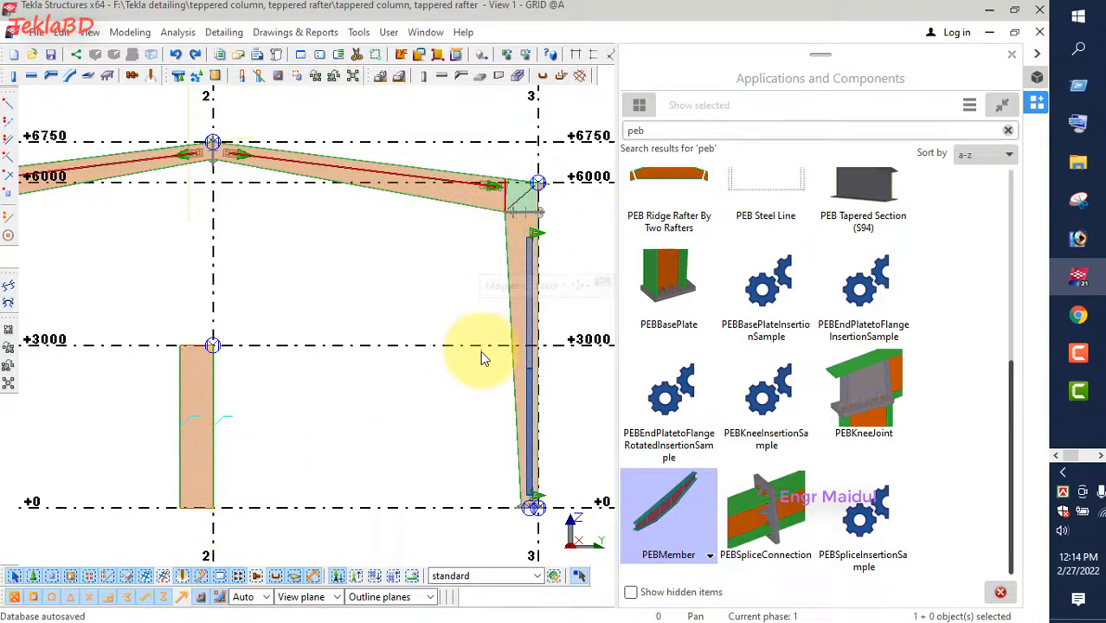
Step: Open the component properties of the new PEB column on grid line 2
scroll(481, 351, down, 1)
scroll(245, 419, up, 2)
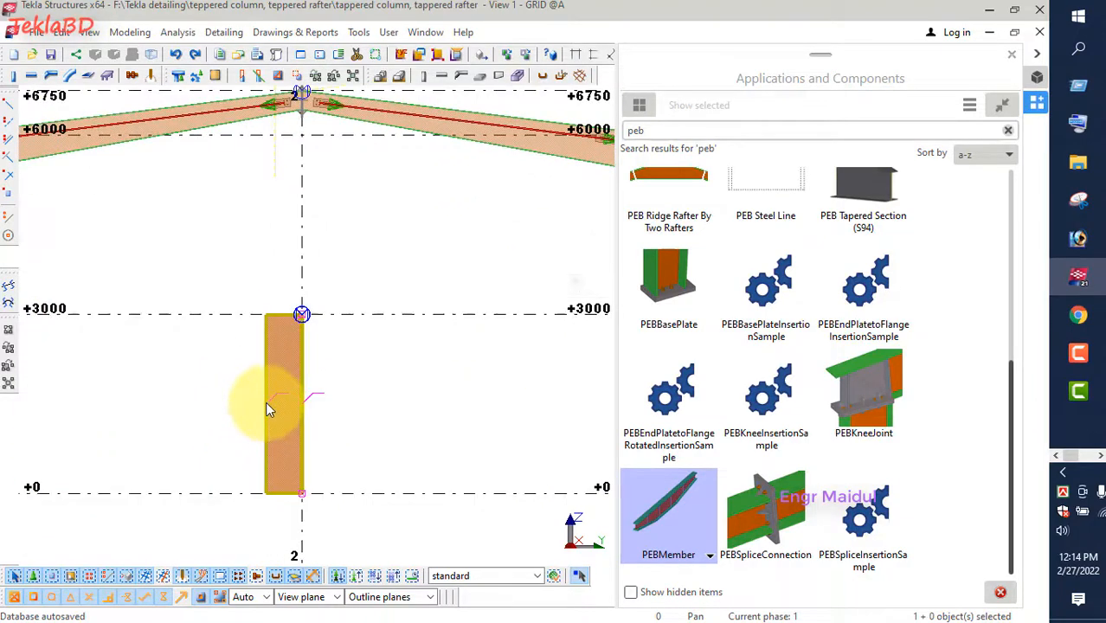
double_click(266, 401)
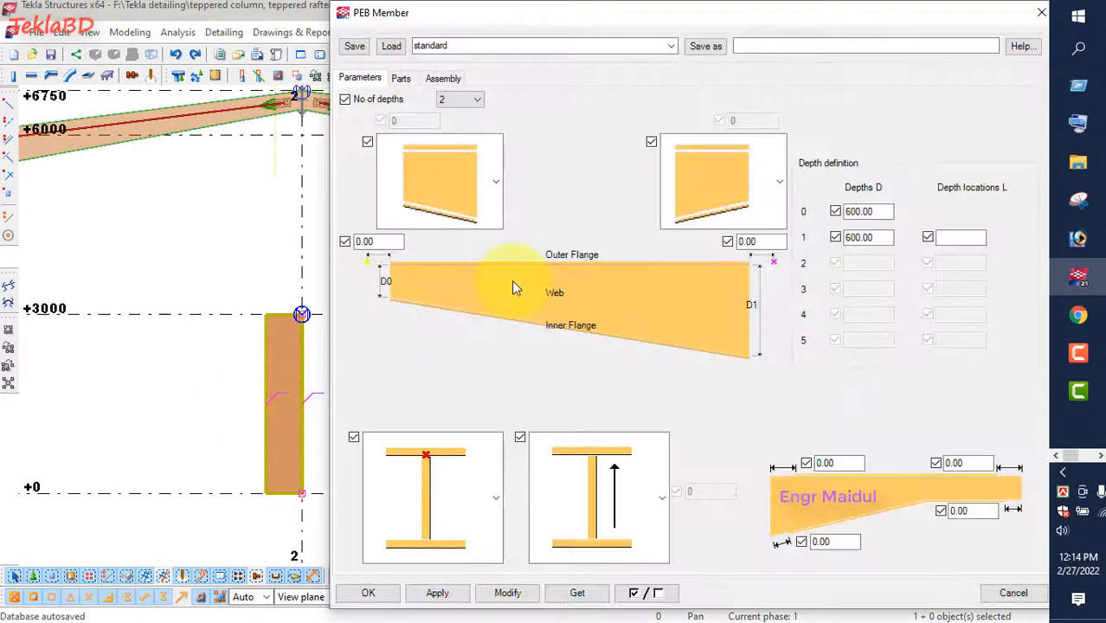
drag(853, 14, 728, 19)
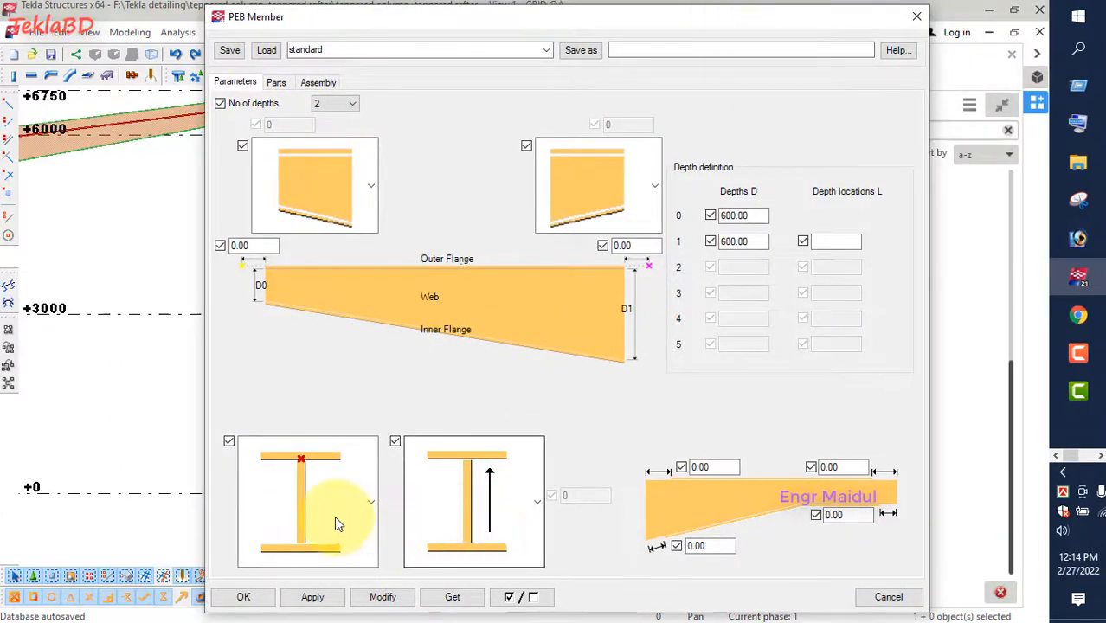
Step: Try the rotation option with the right-pointing arrow on the PEB column and apply it to the model
click(487, 515)
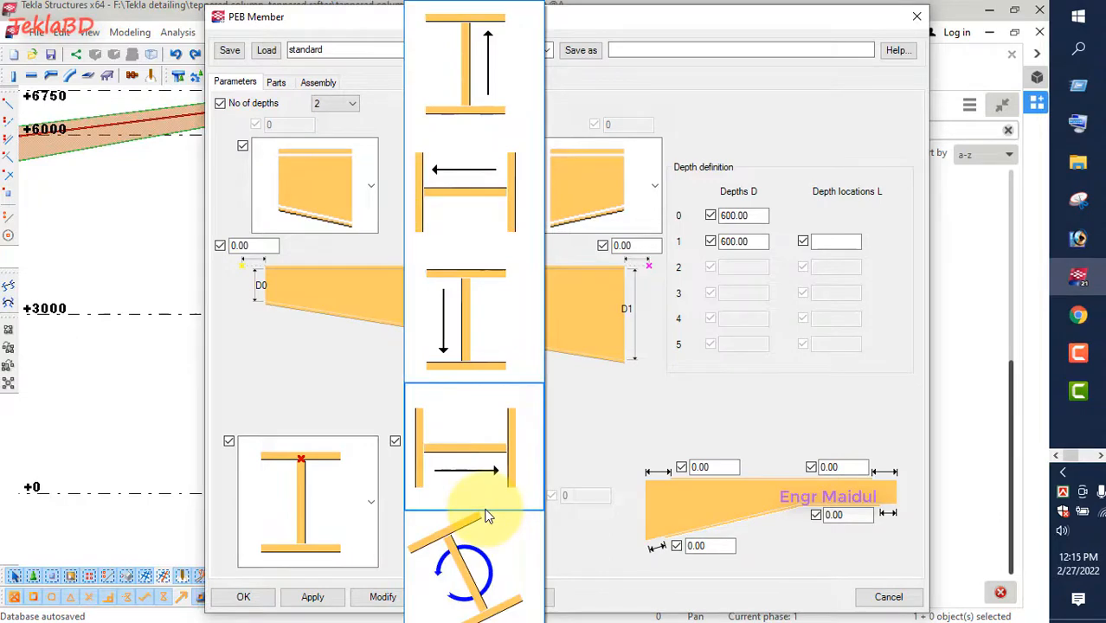
click(482, 462)
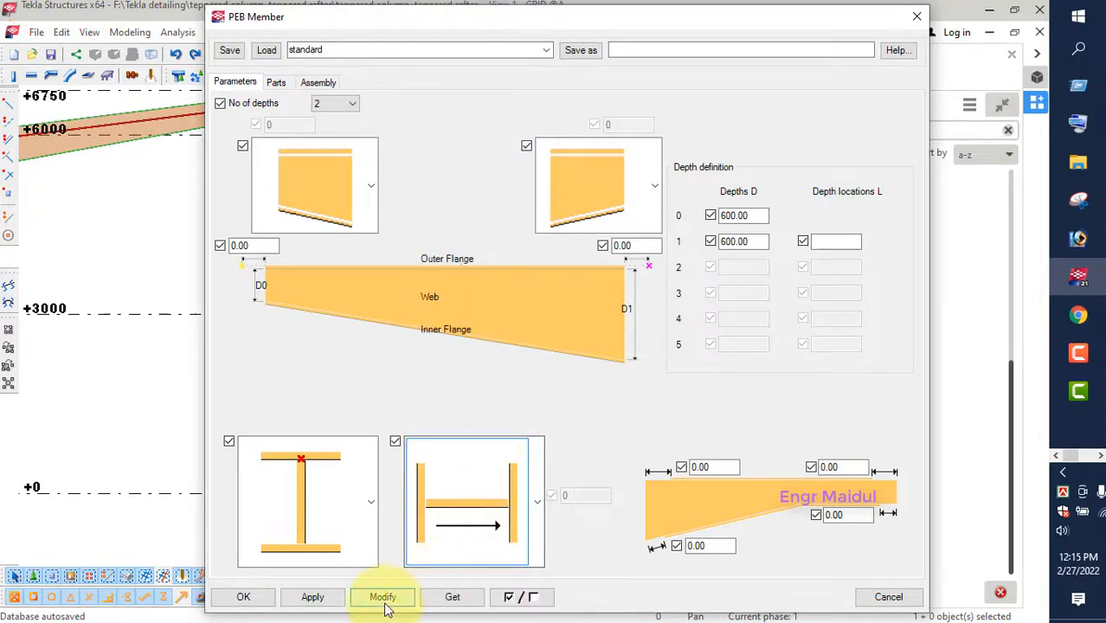
scroll(102, 424, down, 3)
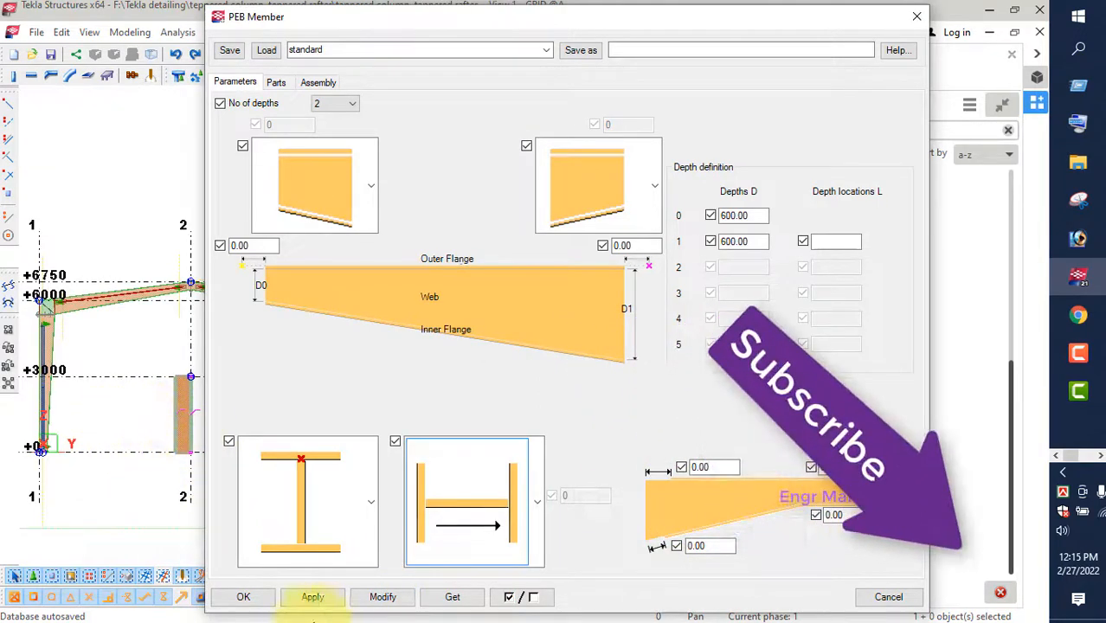
click(367, 600)
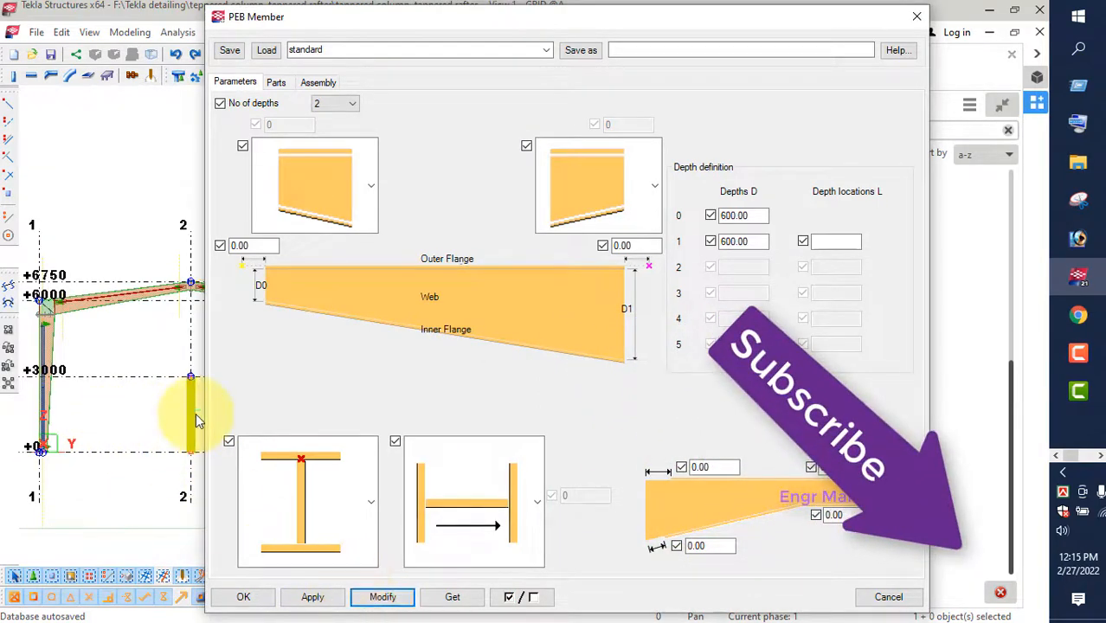
scroll(190, 416, up, 5)
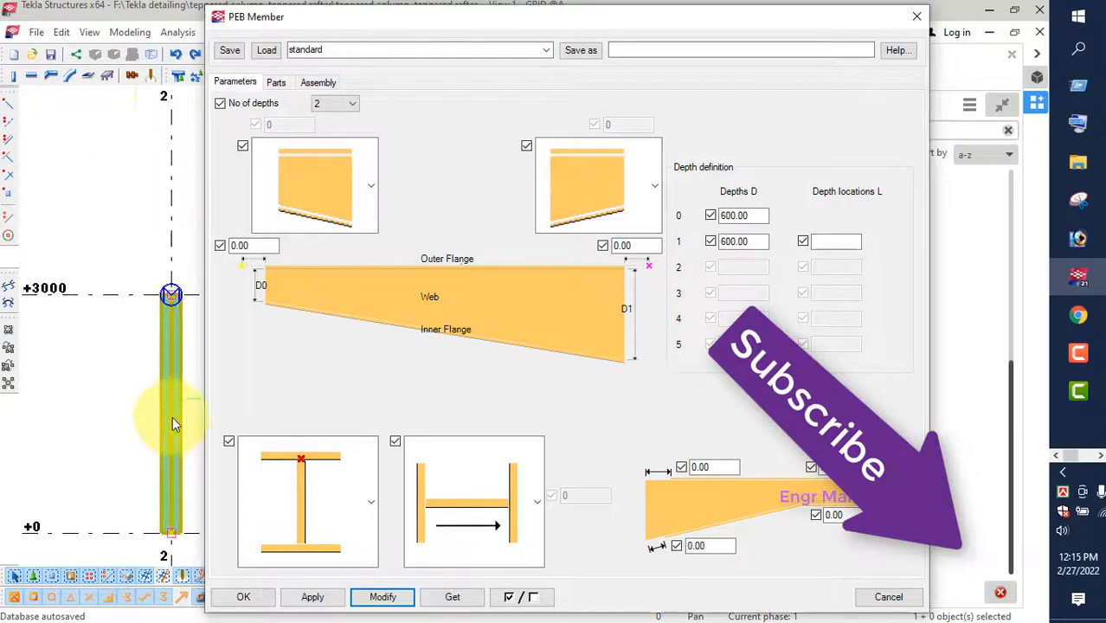
Step: Set the PEB column's rotation to the downward-arrow option and its reference point to the middle of the web, applying both to the column
click(494, 454)
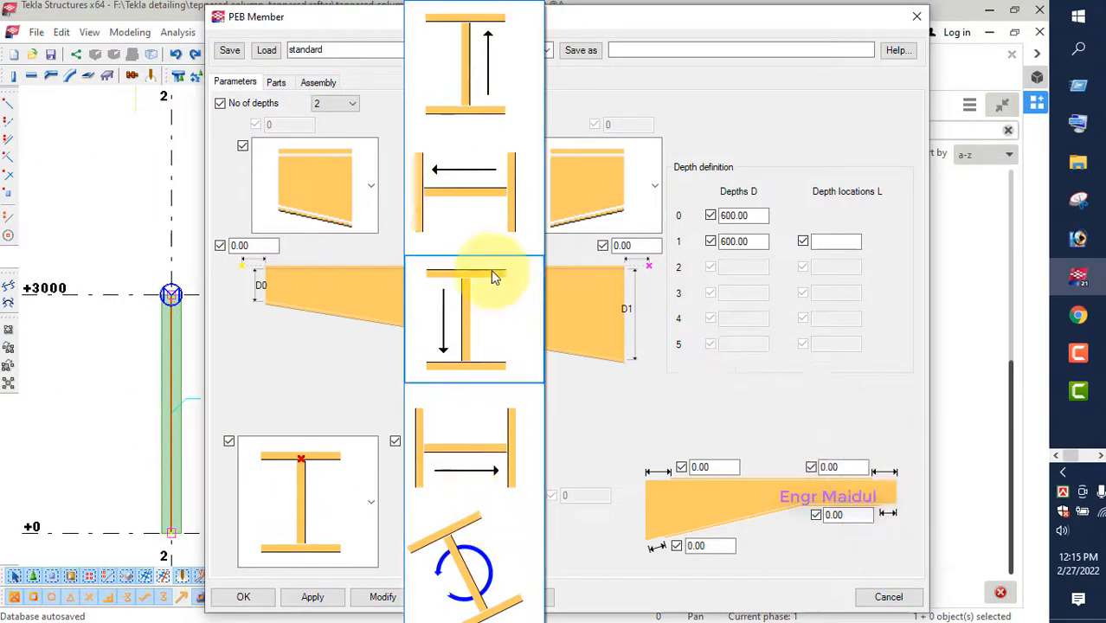
click(491, 314)
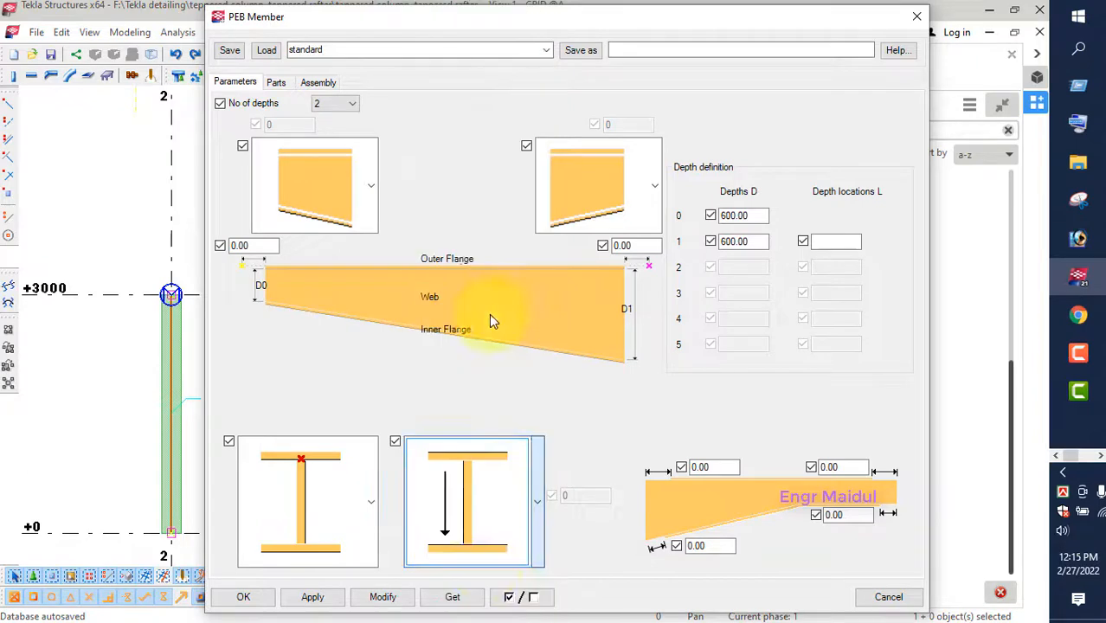
click(396, 597)
click(342, 510)
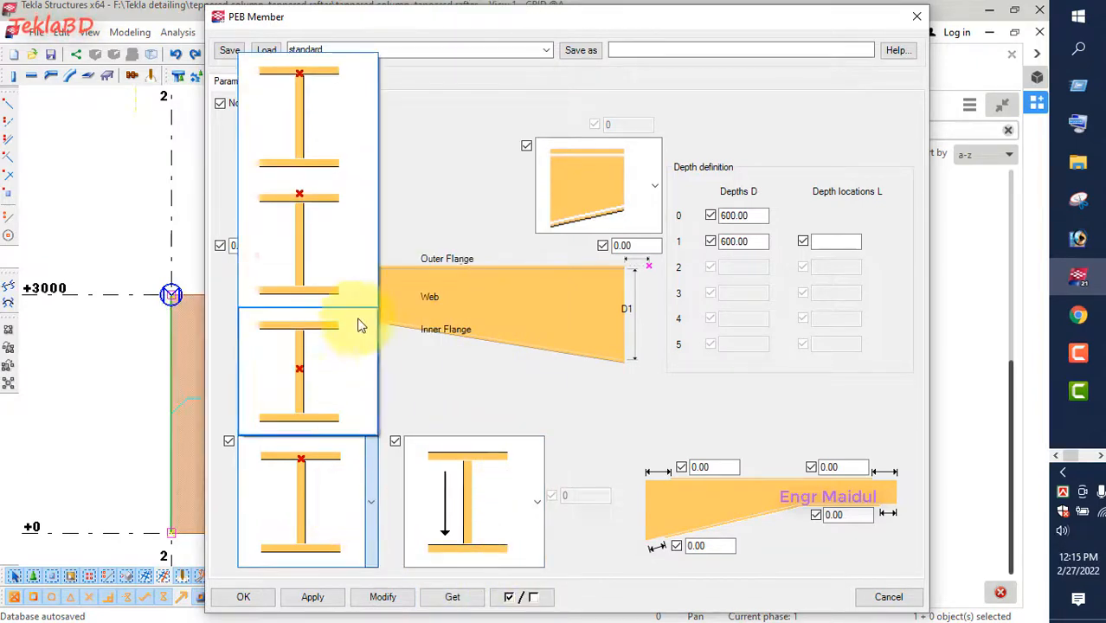
click(321, 371)
click(383, 598)
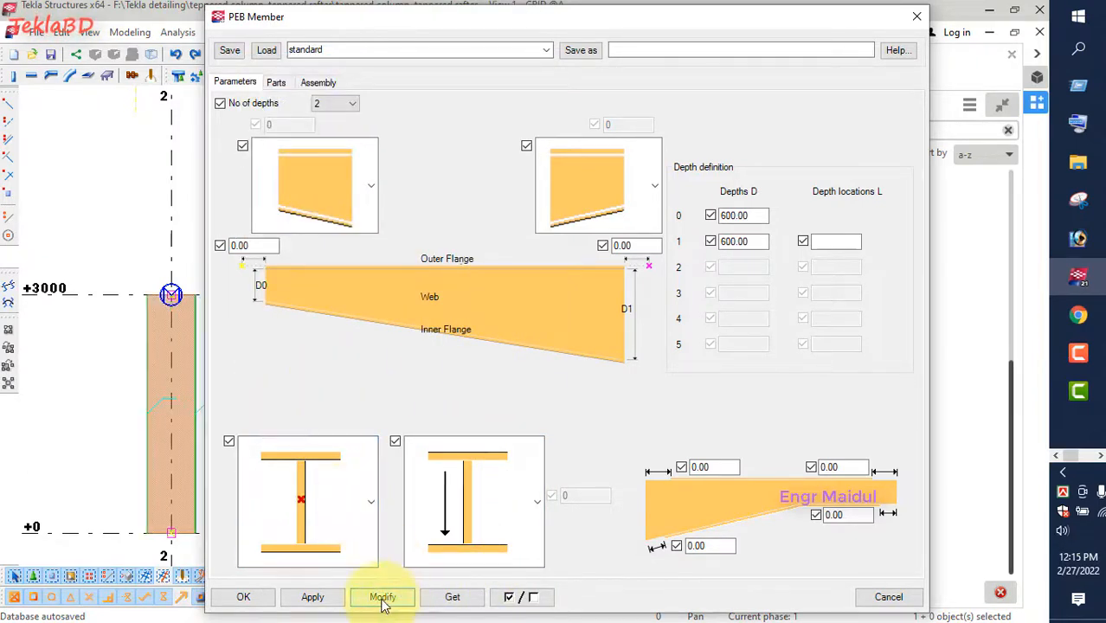
click(243, 597)
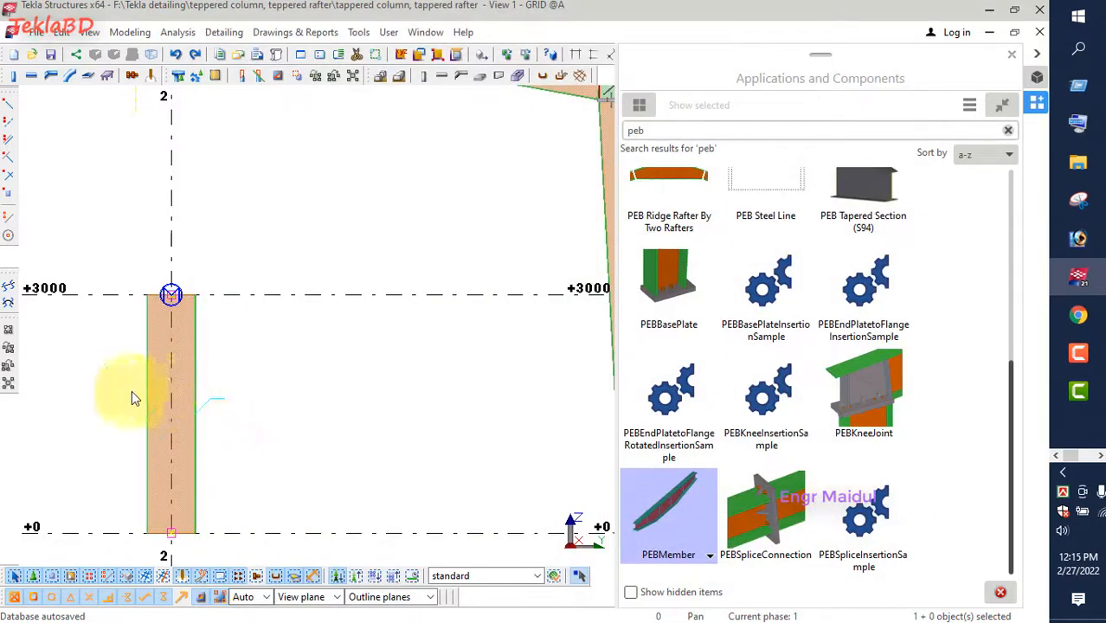
Step: Place a PEBMember beam about 11050 mm long at level +3000, between the inner flanges of the grid 1 and grid 3 columns
scroll(131, 391, up, 4)
scroll(413, 346, down, 4)
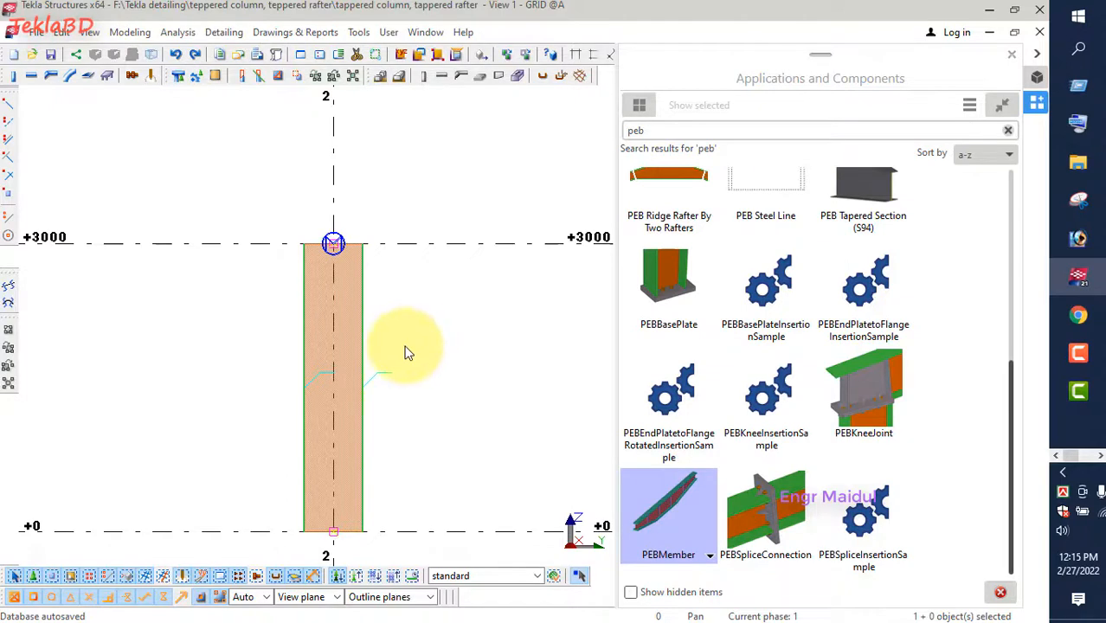
scroll(414, 342, down, 3)
scroll(416, 342, down, 1)
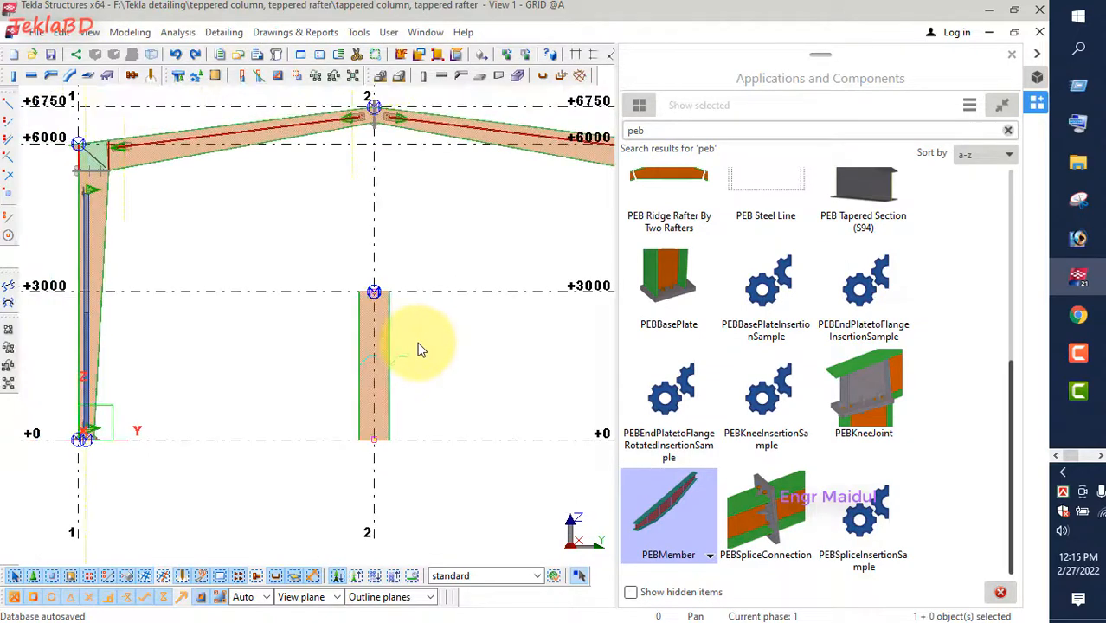
scroll(412, 342, up, 2)
scroll(412, 342, down, 2)
click(668, 530)
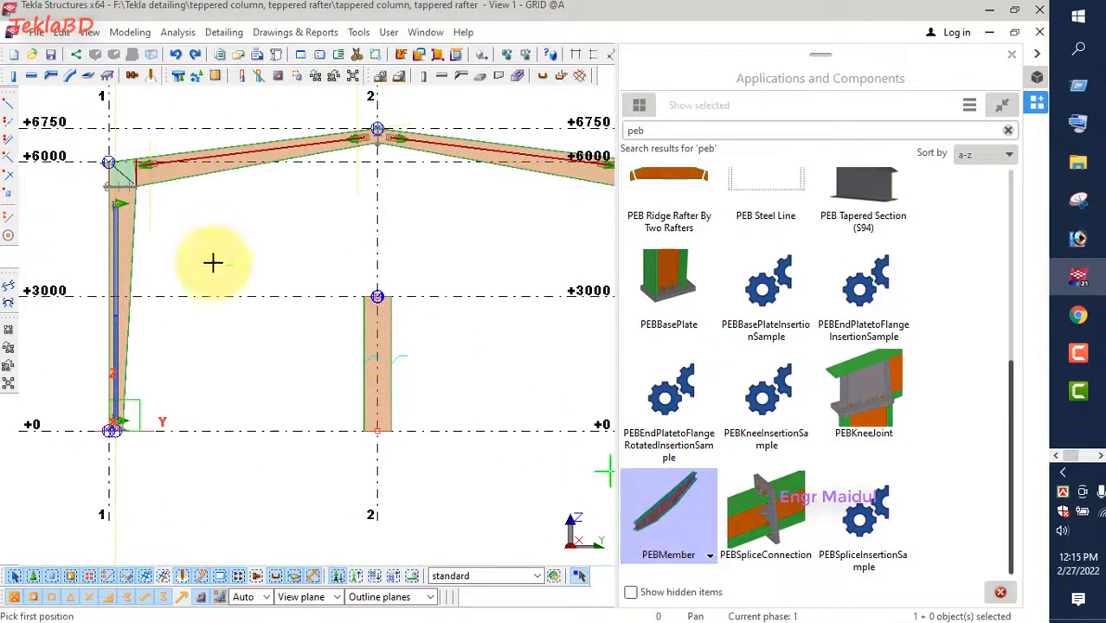
scroll(130, 303, up, 3)
scroll(119, 301, up, 4)
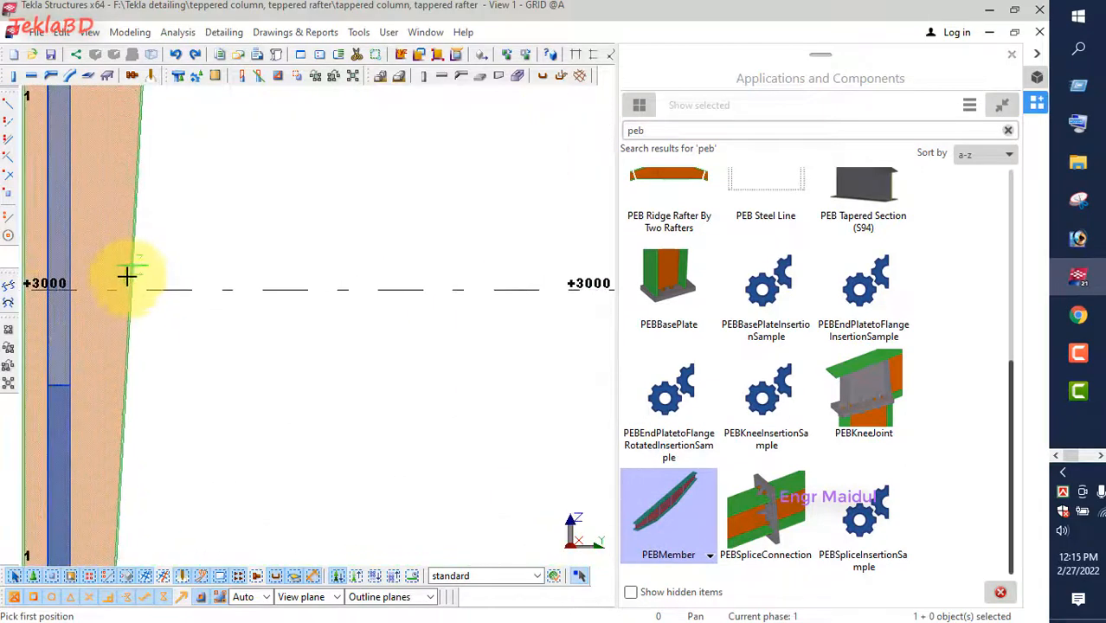
click(139, 273)
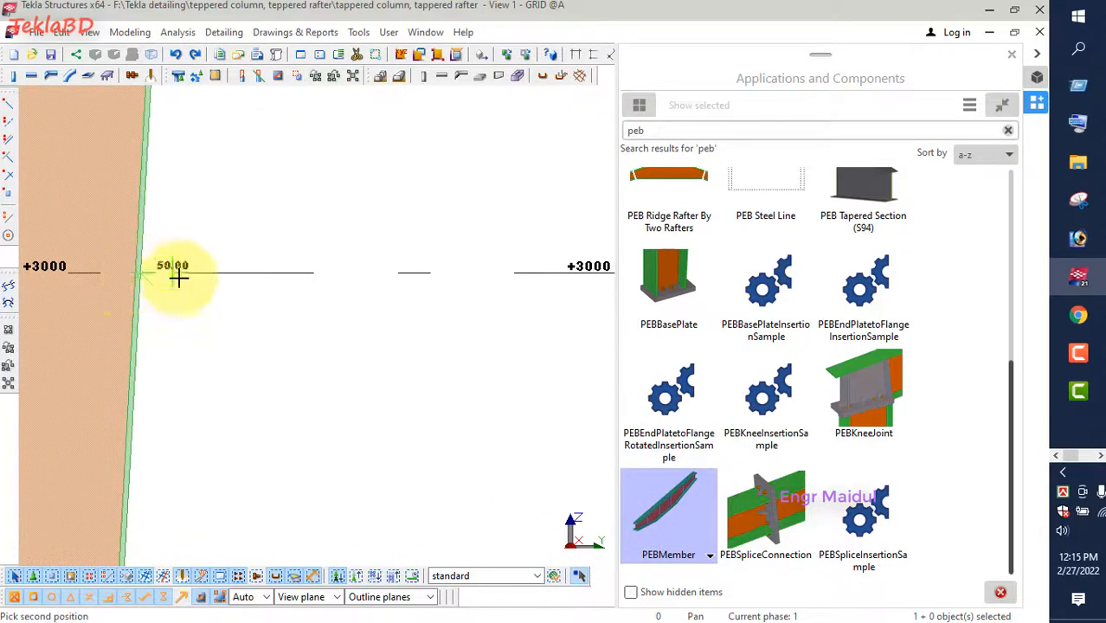
scroll(95, 279, down, 6)
scroll(97, 295, down, 6)
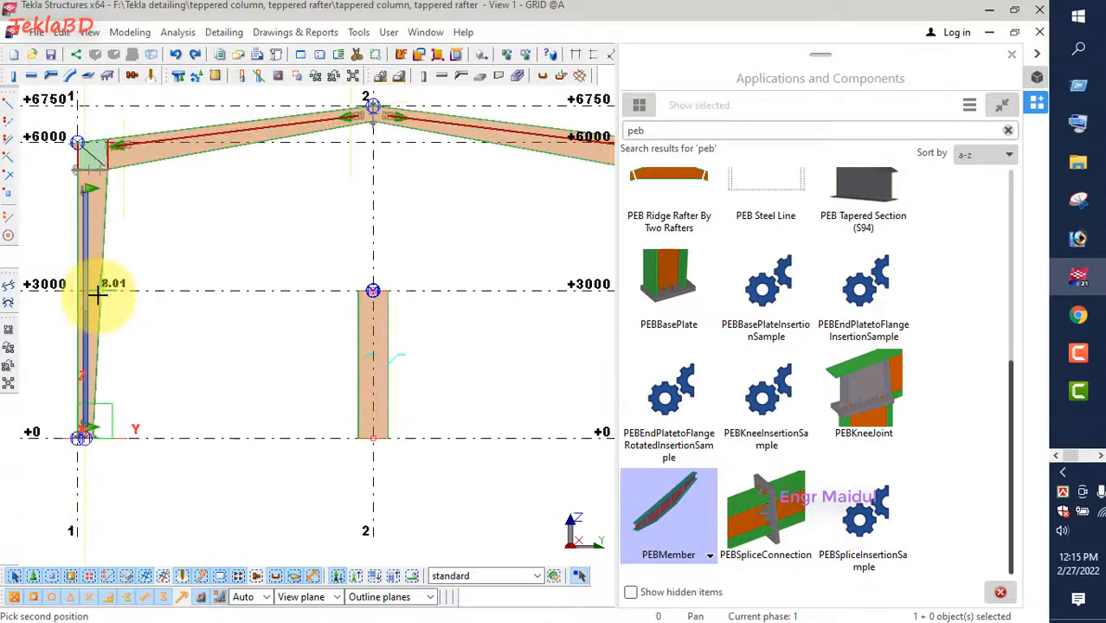
scroll(405, 293, up, 4)
scroll(404, 293, up, 5)
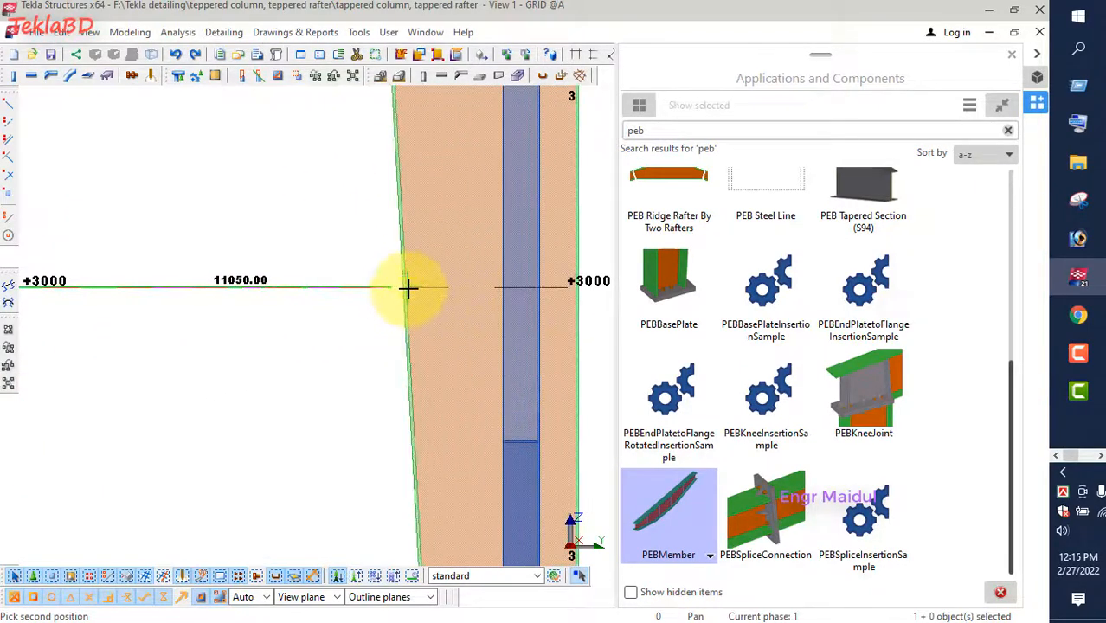
click(407, 288)
scroll(422, 299, down, 6)
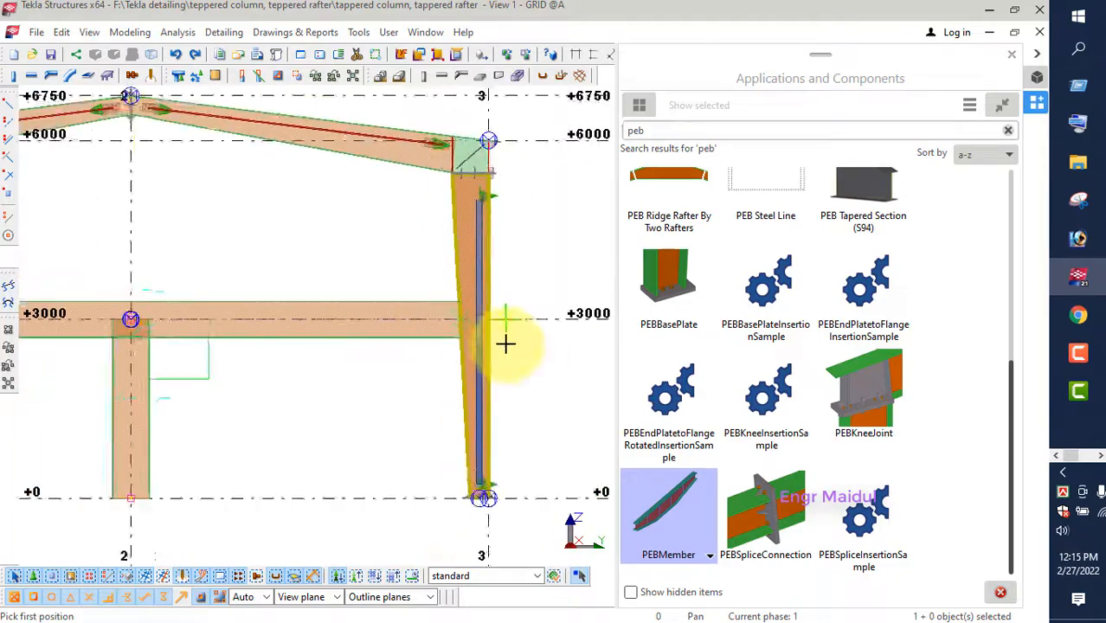
scroll(505, 344, down, 5)
right_click(376, 266)
click(399, 269)
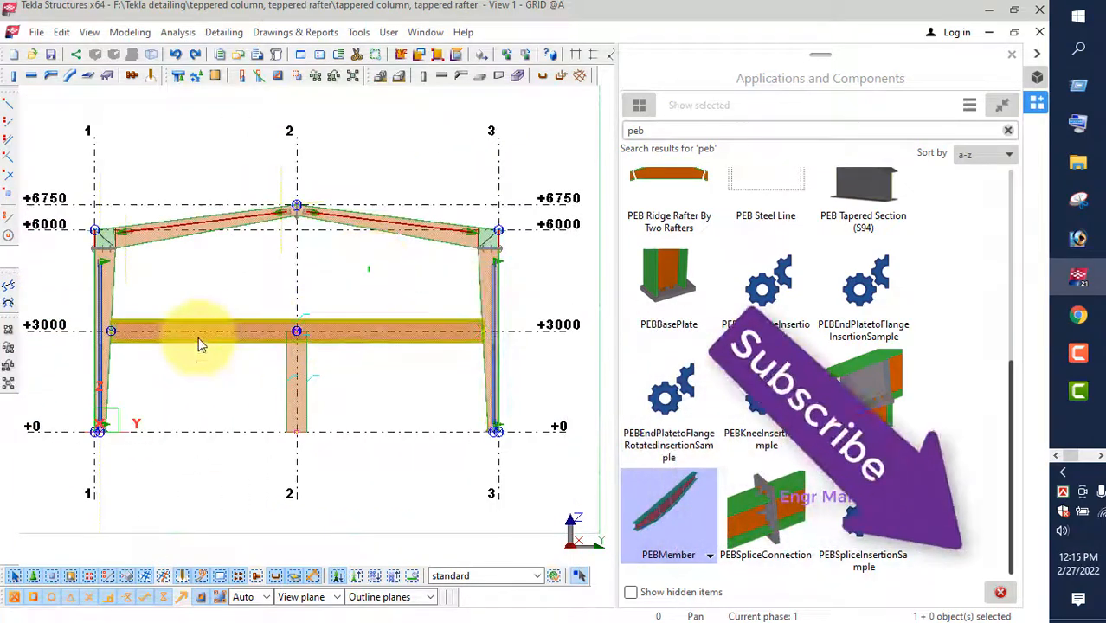
Step: Open the new beam's PEB Member properties and set its reference point to the top face of the upper flange
scroll(165, 338, up, 2)
scroll(392, 344, down, 2)
click(284, 320)
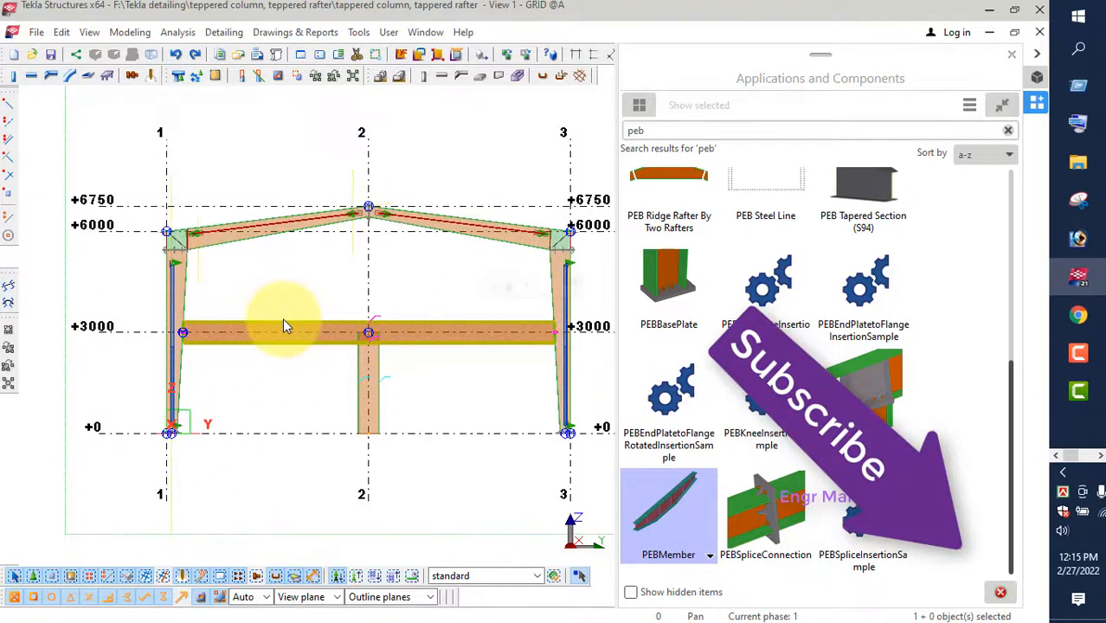
double_click(170, 328)
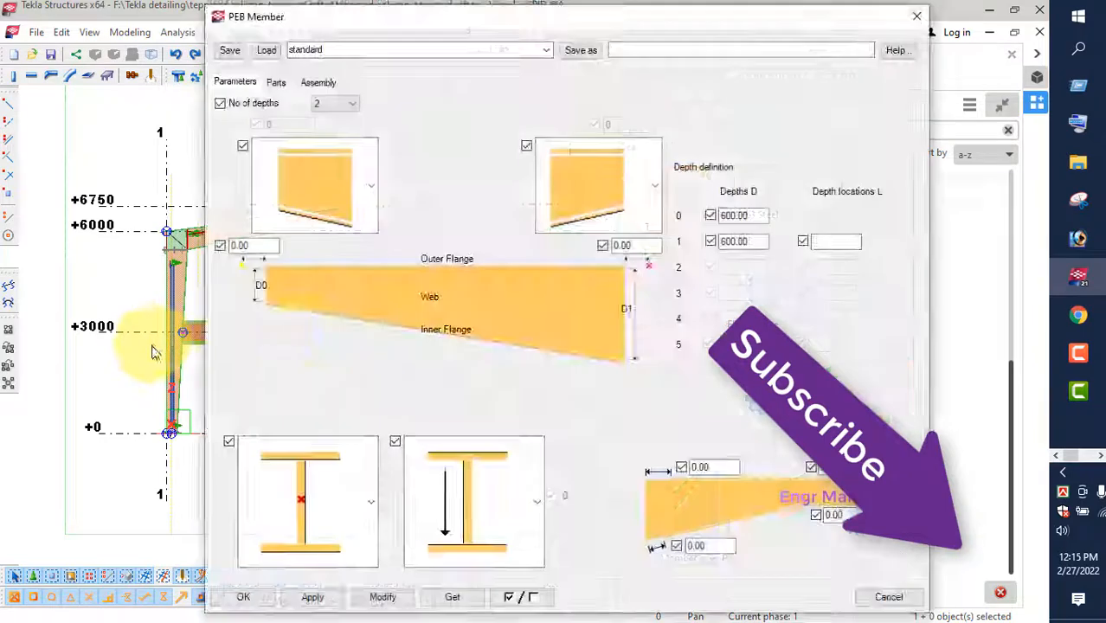
click(335, 500)
click(319, 226)
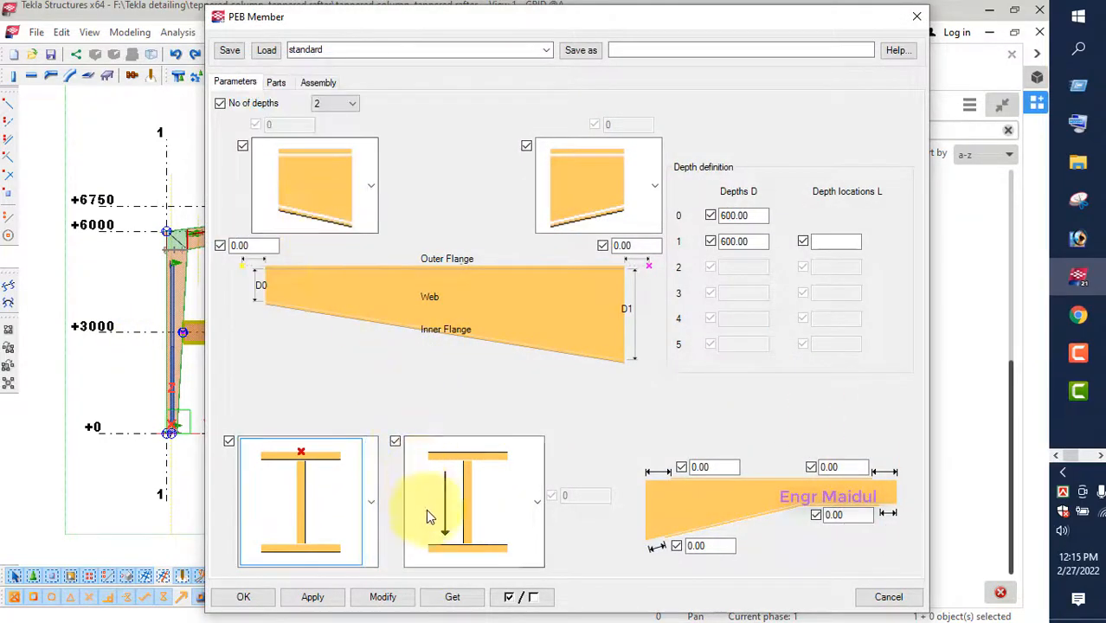
click(339, 503)
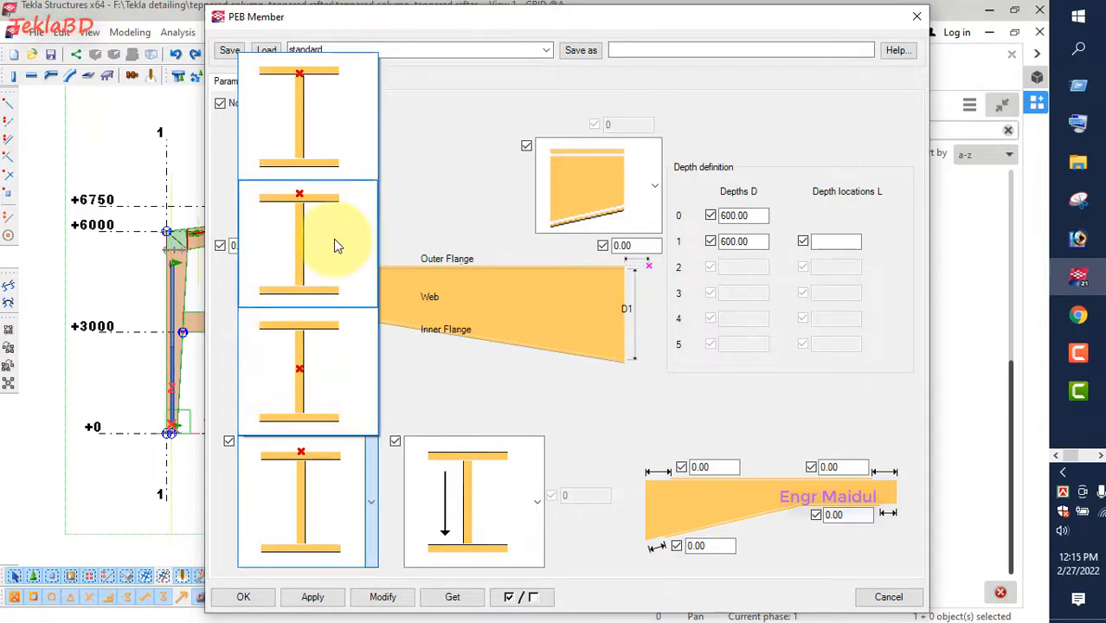
Step: Set the beam's rotation to the upward-arrow option and apply the changed properties to the beam
click(485, 480)
click(486, 489)
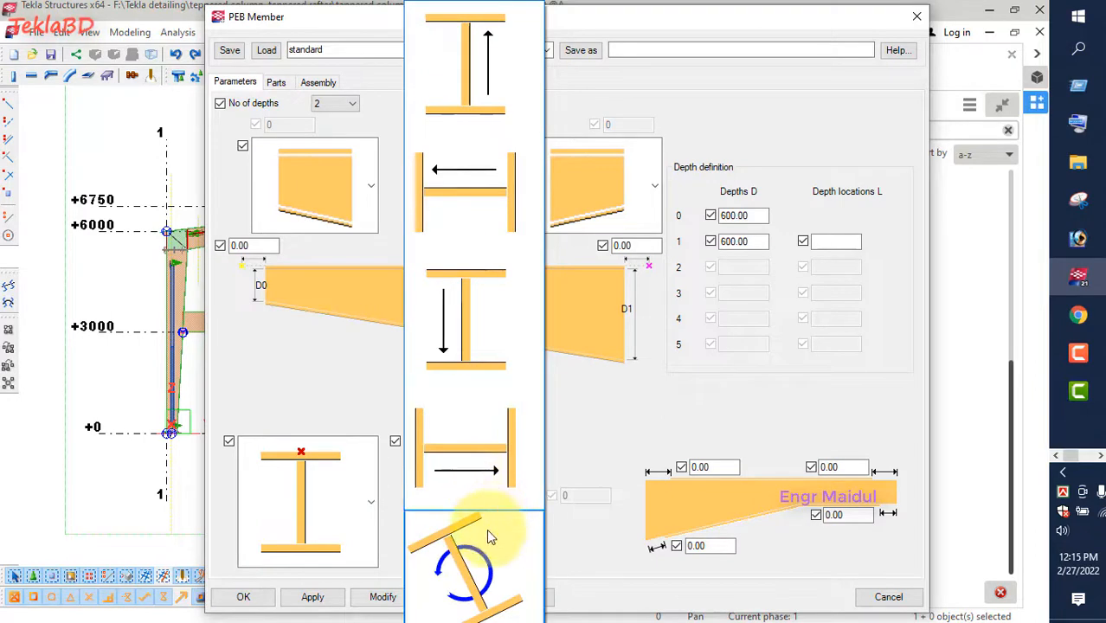
click(481, 99)
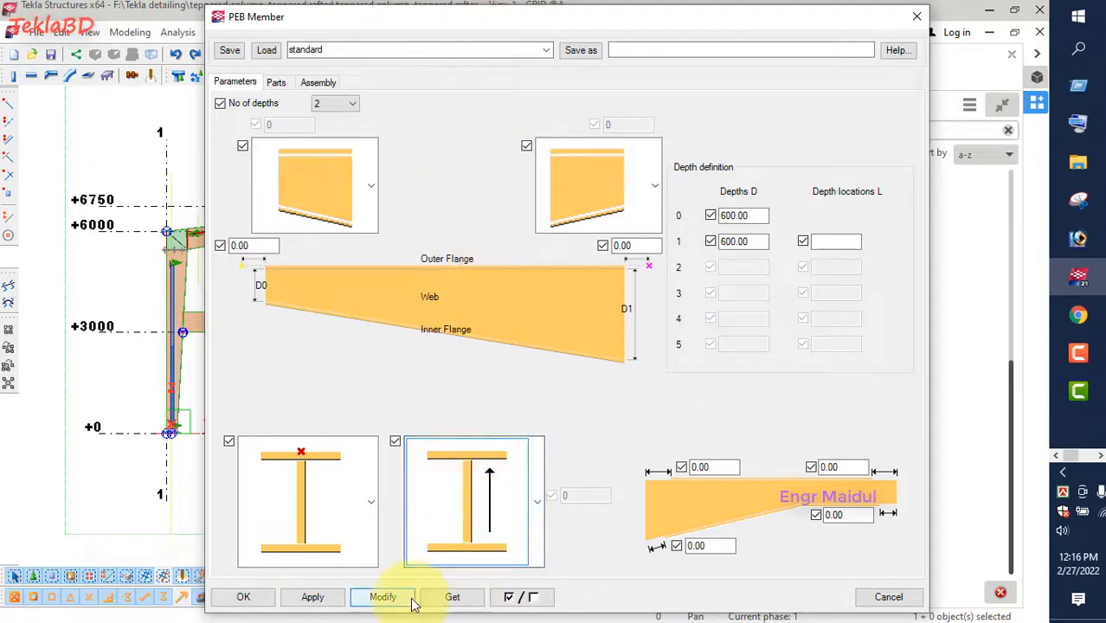
click(264, 599)
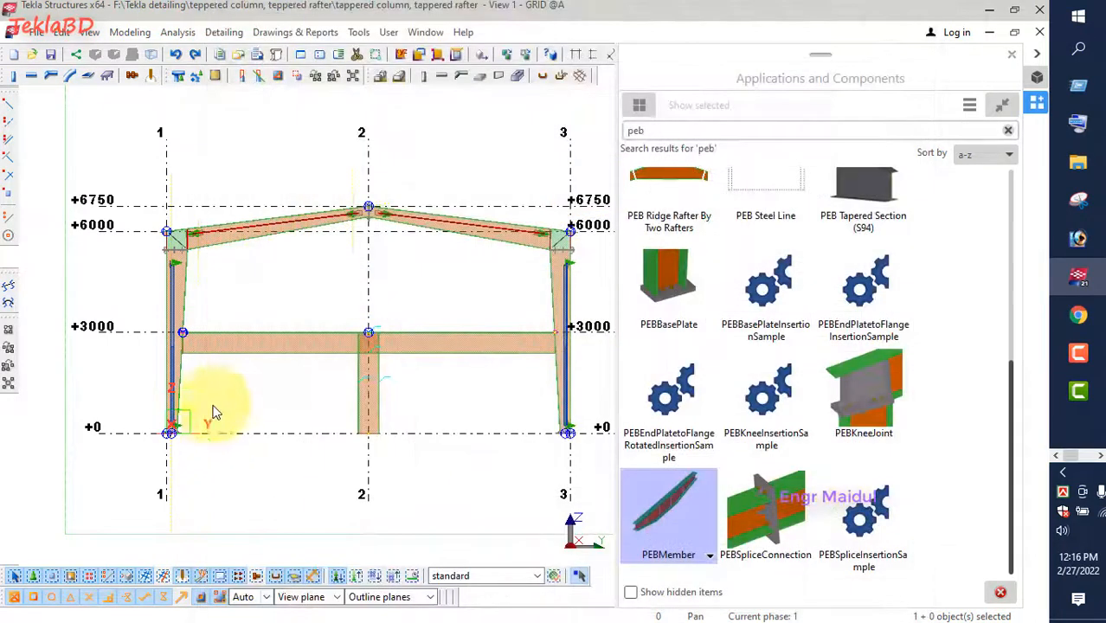
Step: Add a PEB EndPlate Flange Connection between the grid 1 column as main member and the +3000 beam as secondary member
scroll(192, 370, up, 6)
scroll(232, 338, down, 6)
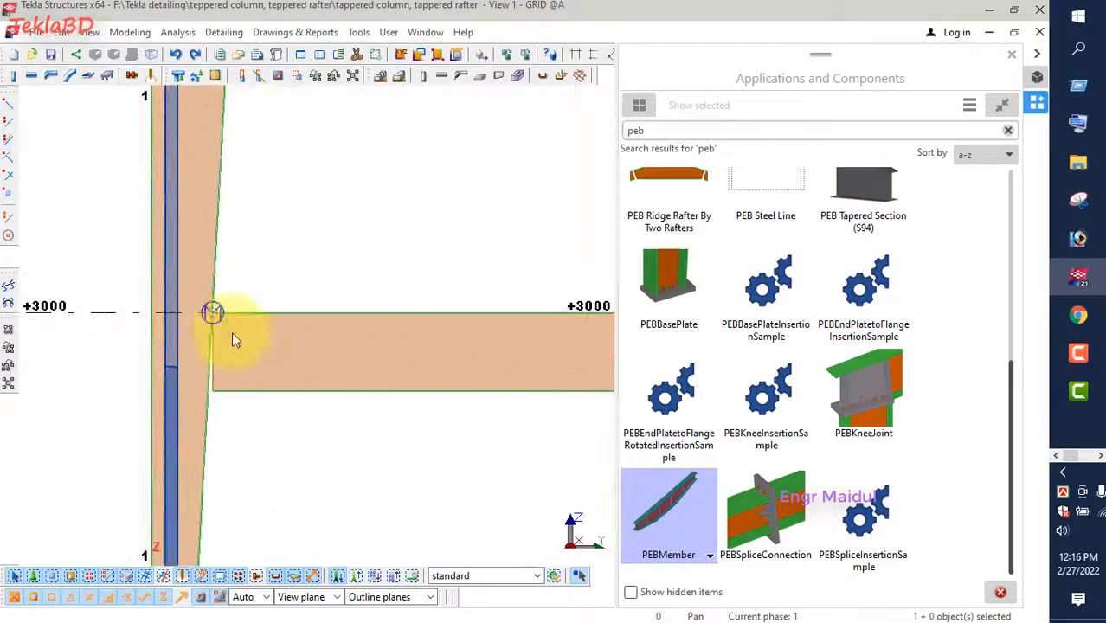
scroll(498, 411, up, 3)
scroll(395, 381, down, 2)
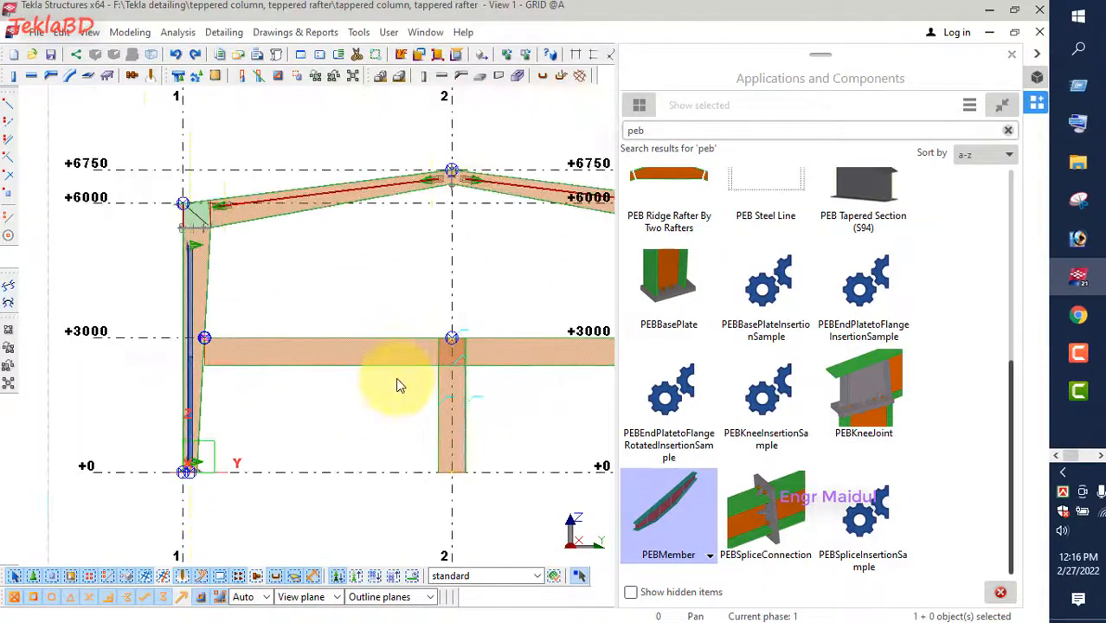
scroll(865, 439, up, 3)
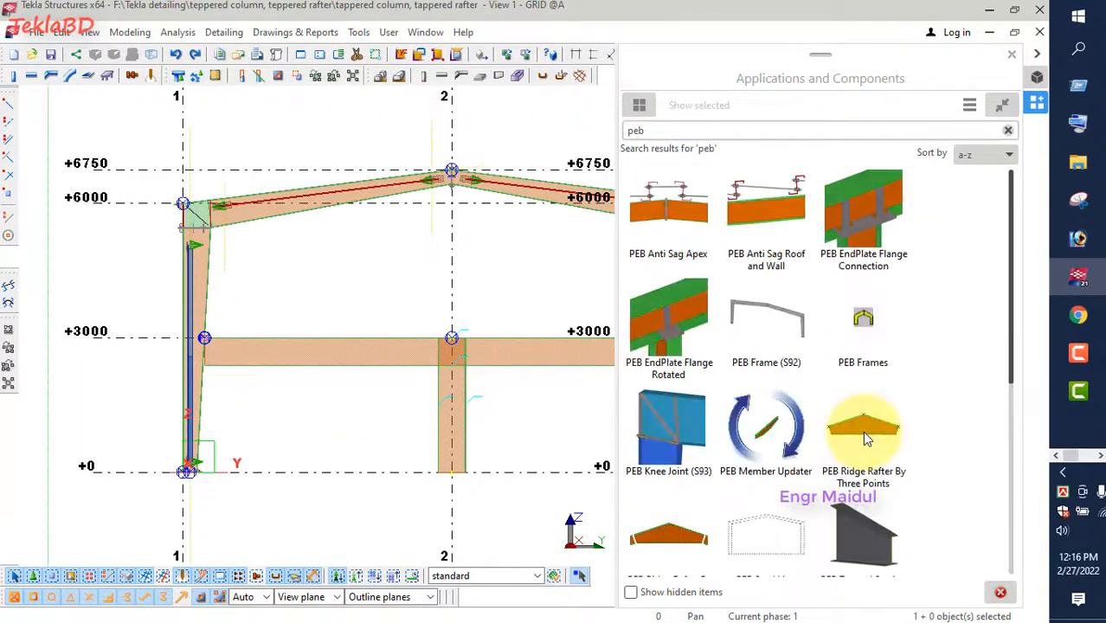
click(863, 216)
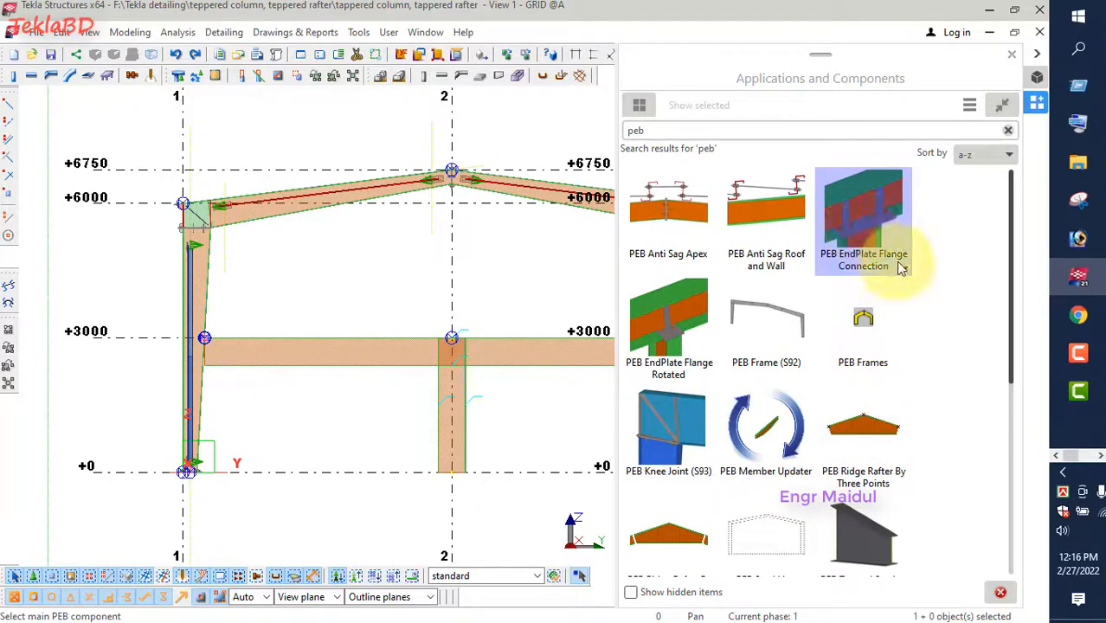
scroll(199, 364, up, 5)
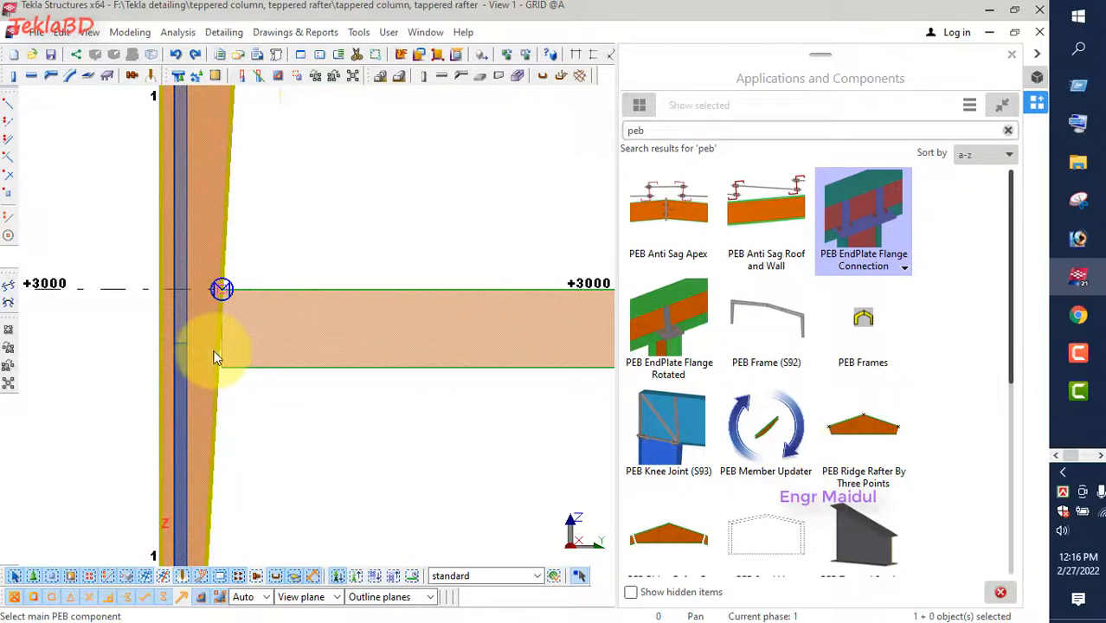
click(216, 357)
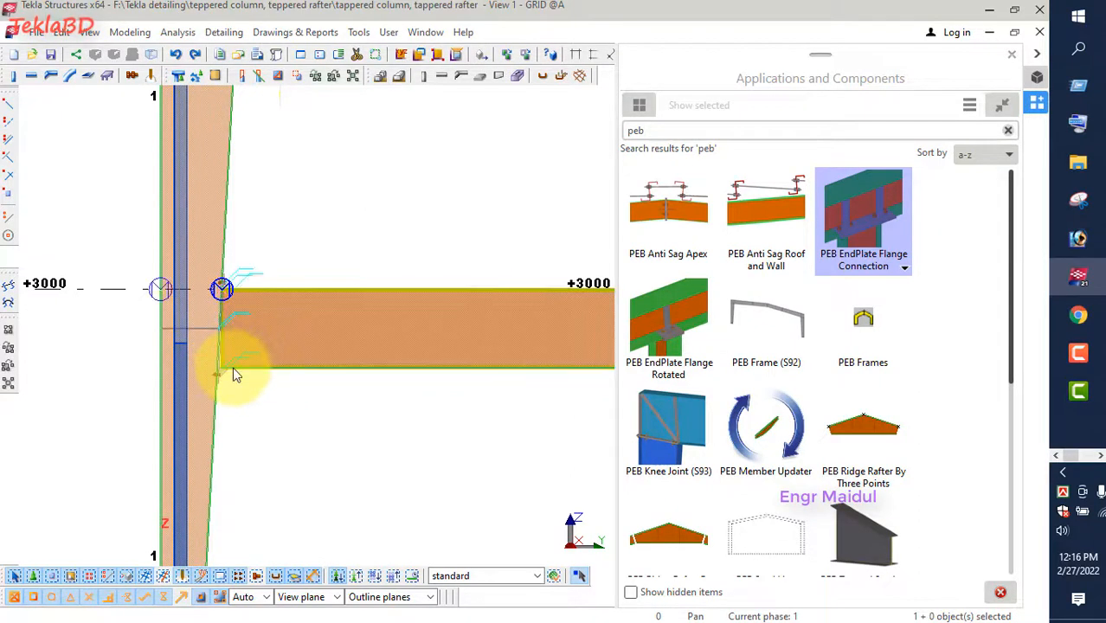
scroll(216, 370, up, 3)
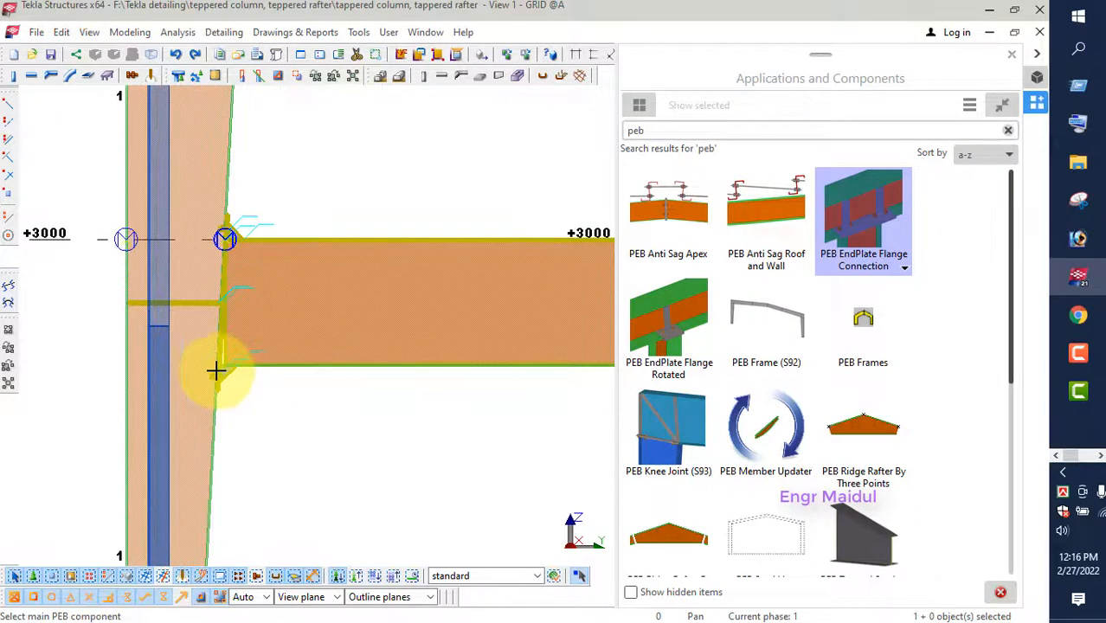
scroll(220, 360, up, 3)
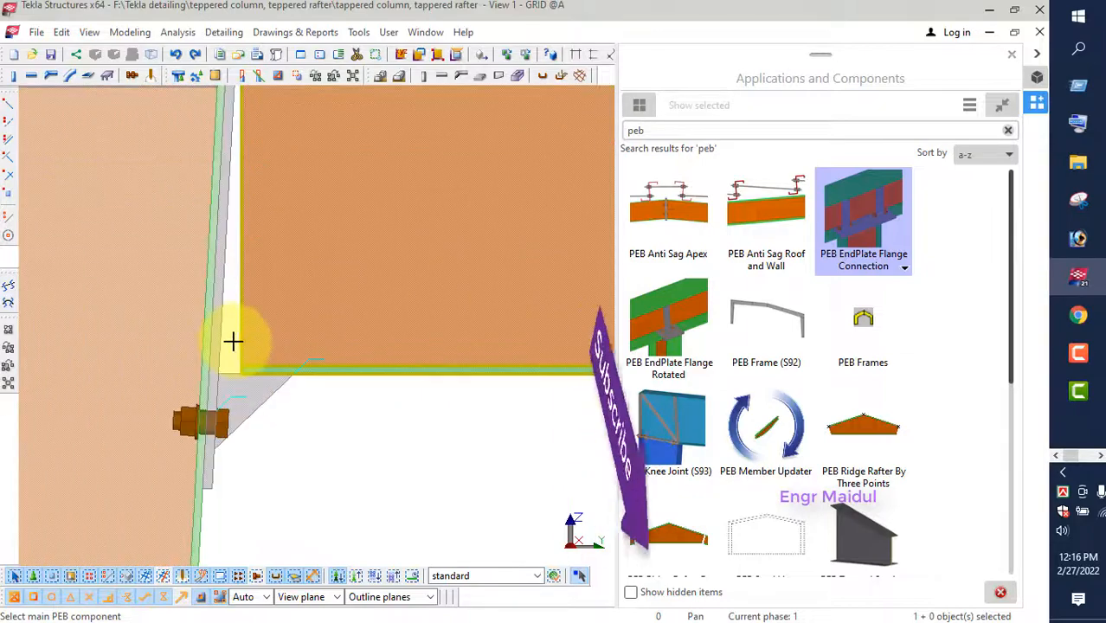
scroll(235, 341, down, 5)
scroll(227, 381, down, 2)
right_click(299, 192)
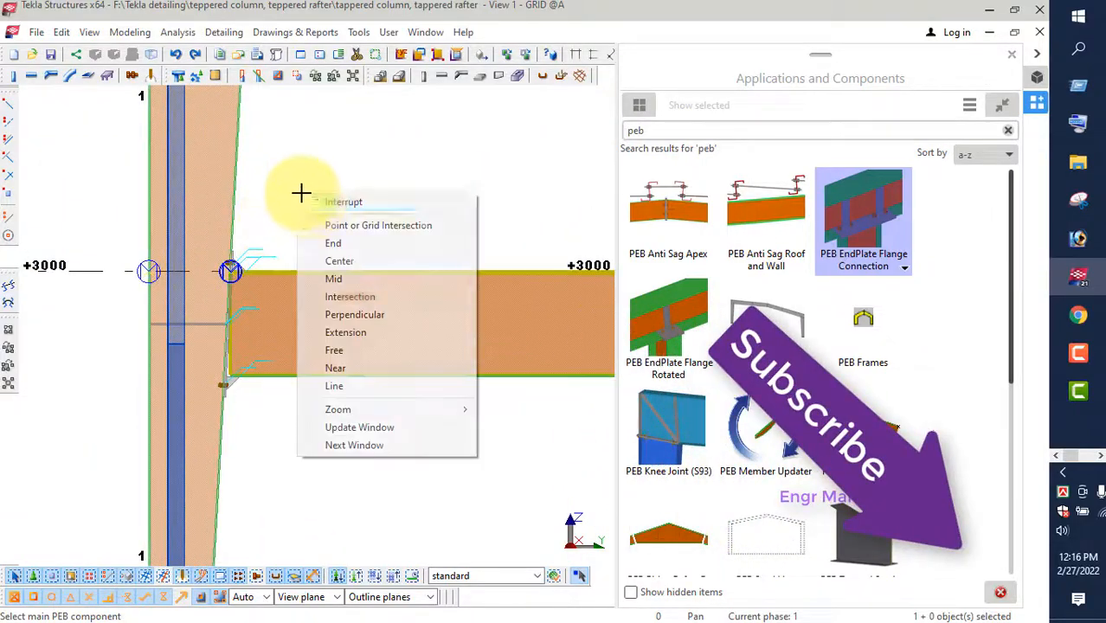
click(309, 199)
scroll(152, 367, down, 4)
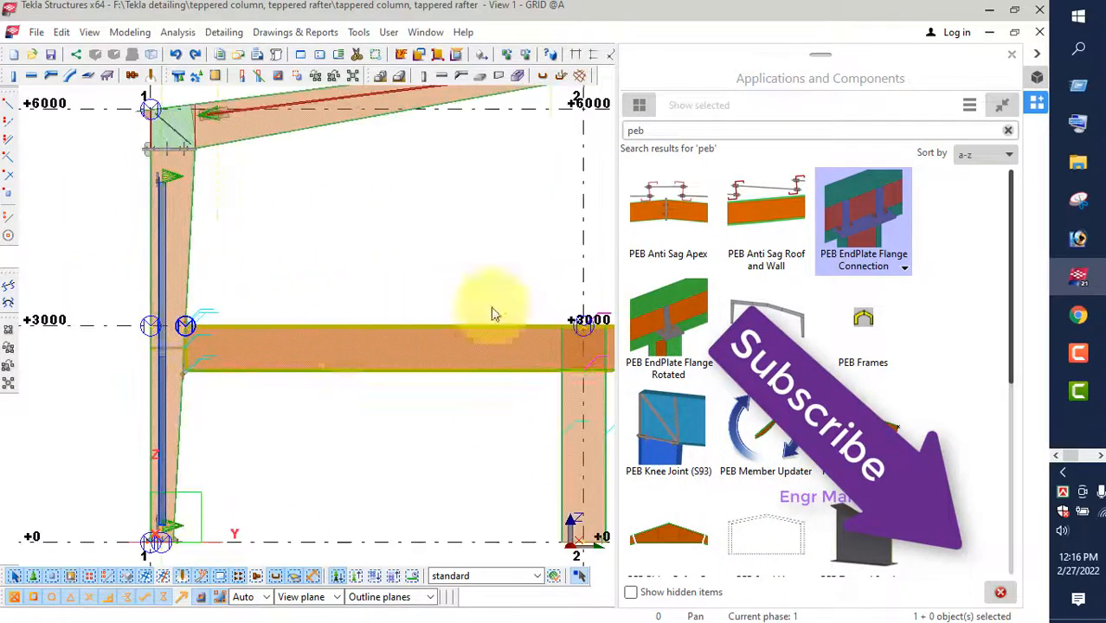
Step: Add a PEB EndPlate Flange Connection between the grid 3 column as main member and the +3000 beam as secondary member
click(863, 216)
scroll(359, 295, down, 2)
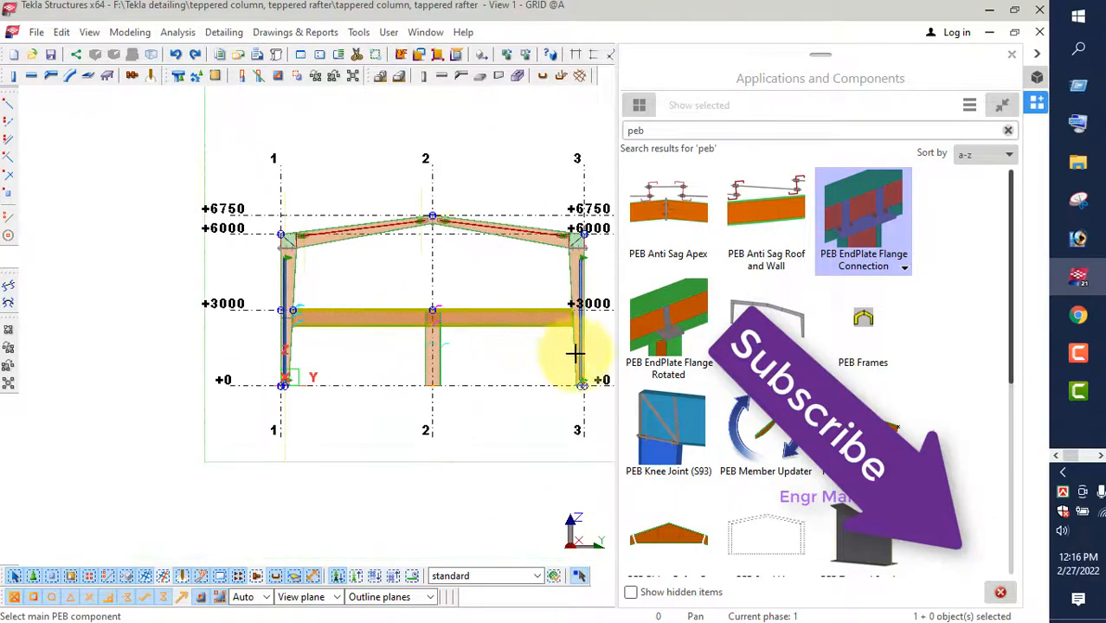
scroll(580, 337, up, 4)
scroll(580, 323, up, 2)
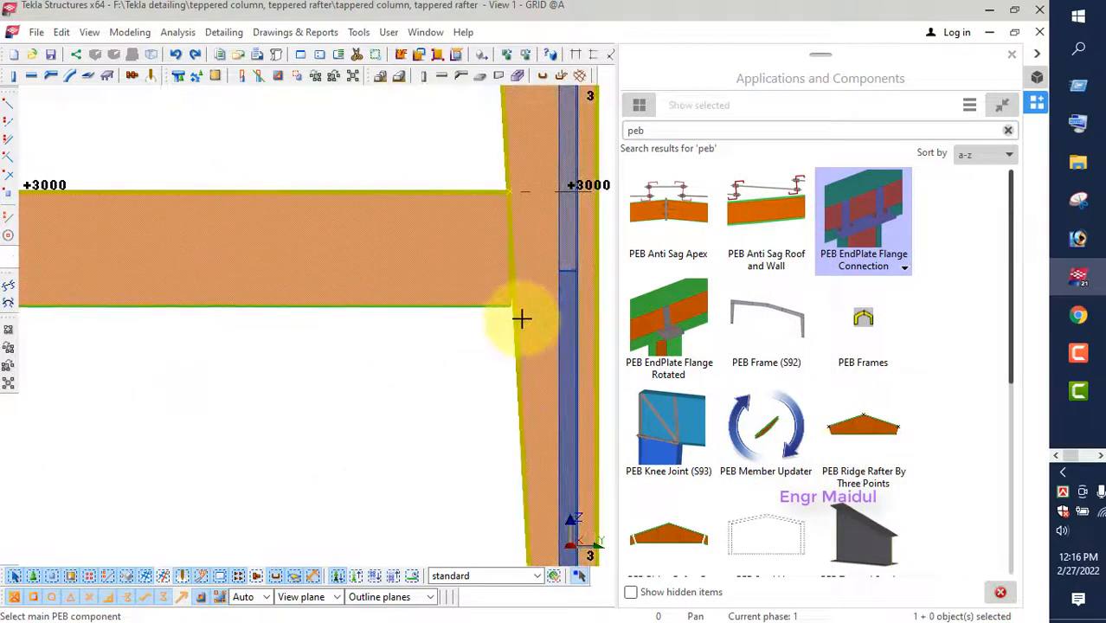
click(519, 325)
click(491, 301)
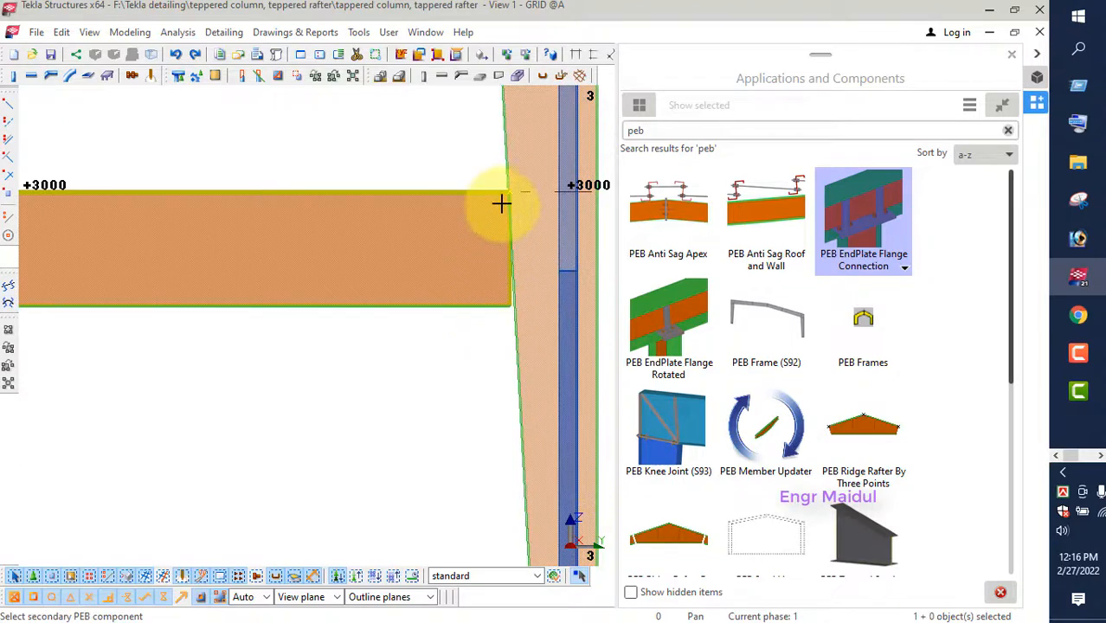
click(488, 308)
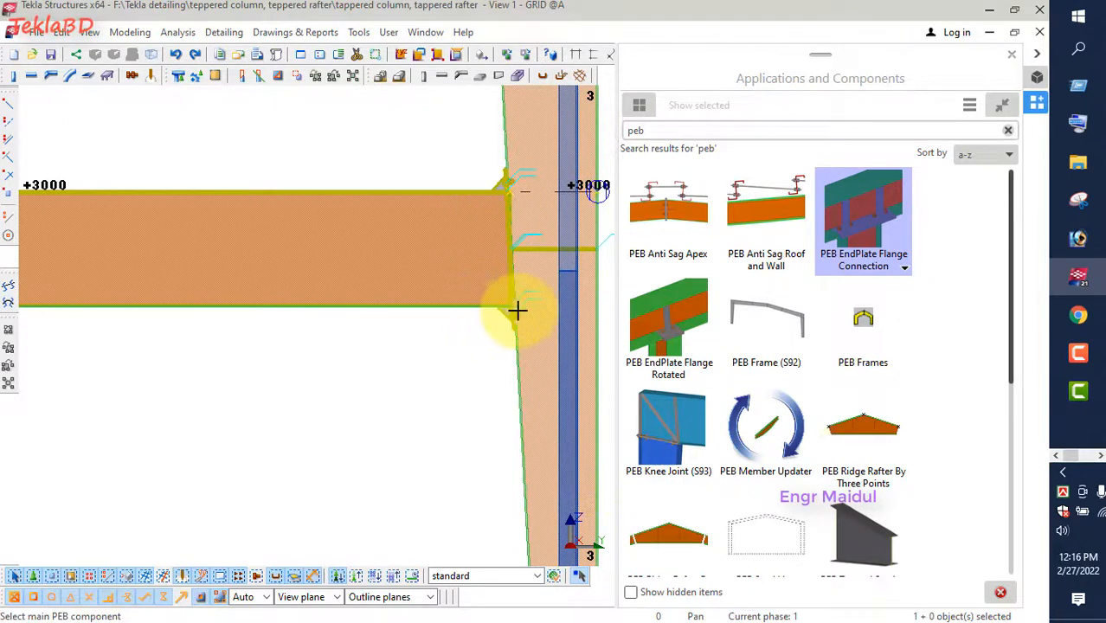
scroll(520, 308, up, 5)
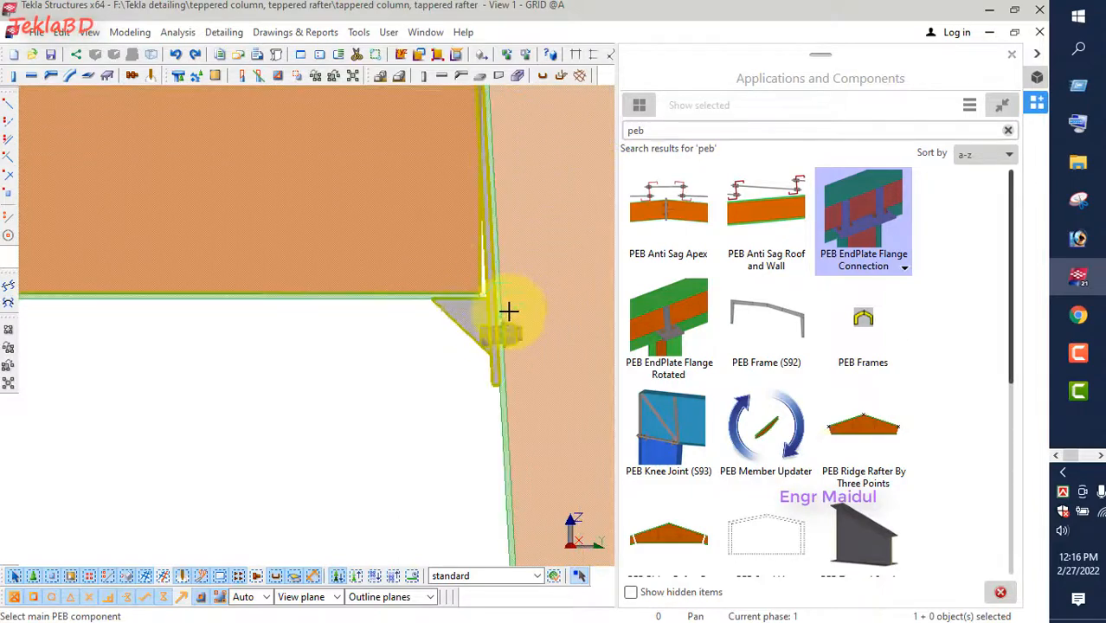
scroll(554, 307, down, 6)
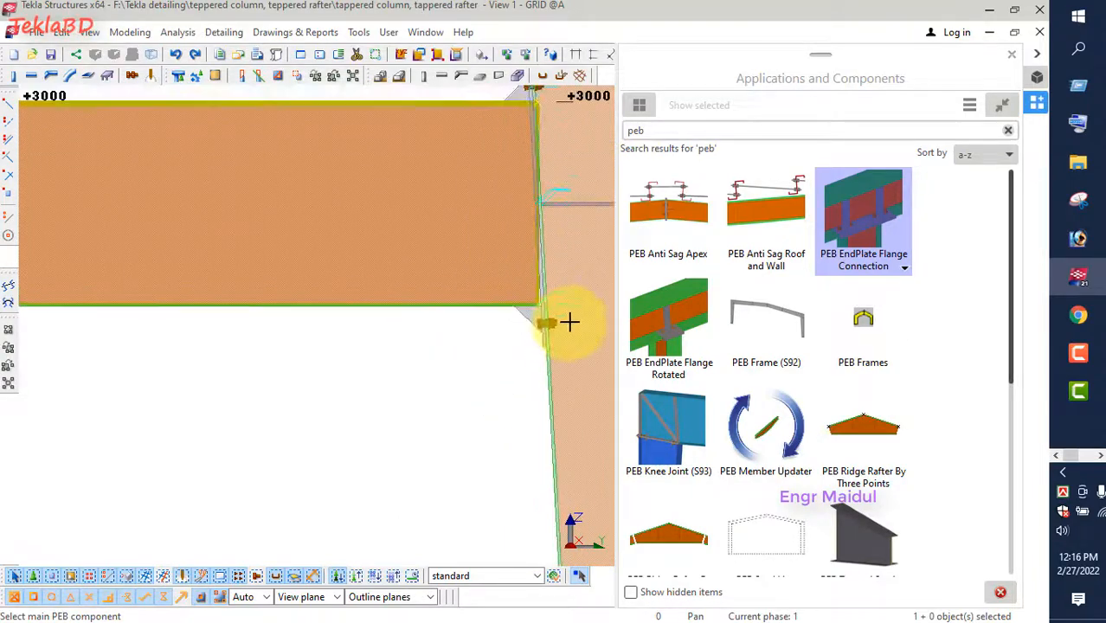
Step: Add a PEB EndPlate Flange Connection joining the grid 2 column as secondary member to the underside of the +3000 beam
scroll(326, 321, down, 3)
scroll(313, 321, up, 8)
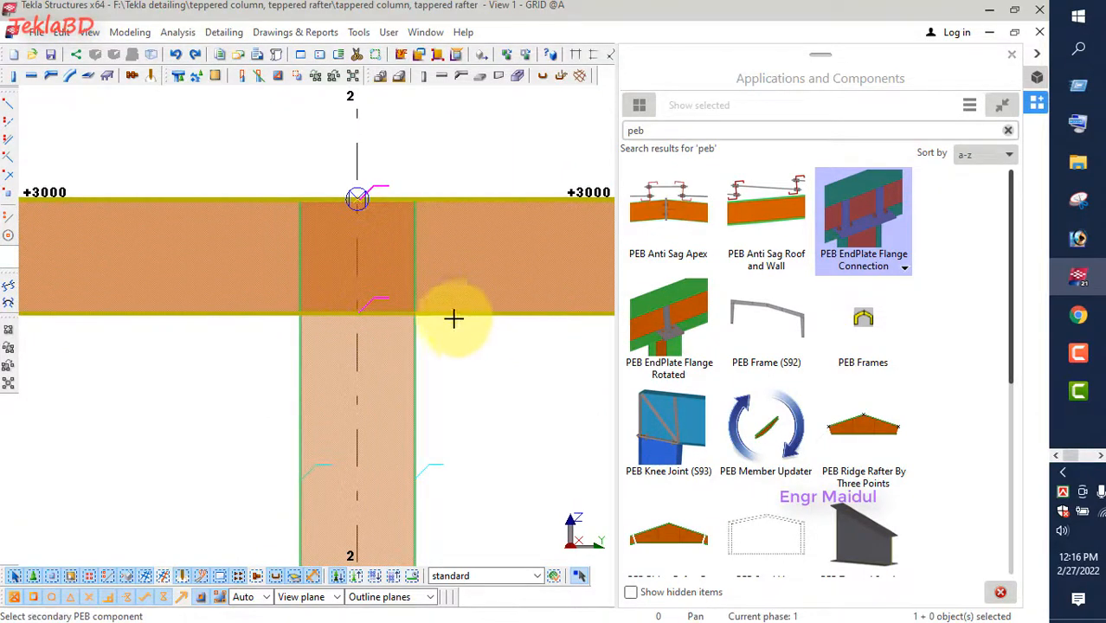
click(413, 348)
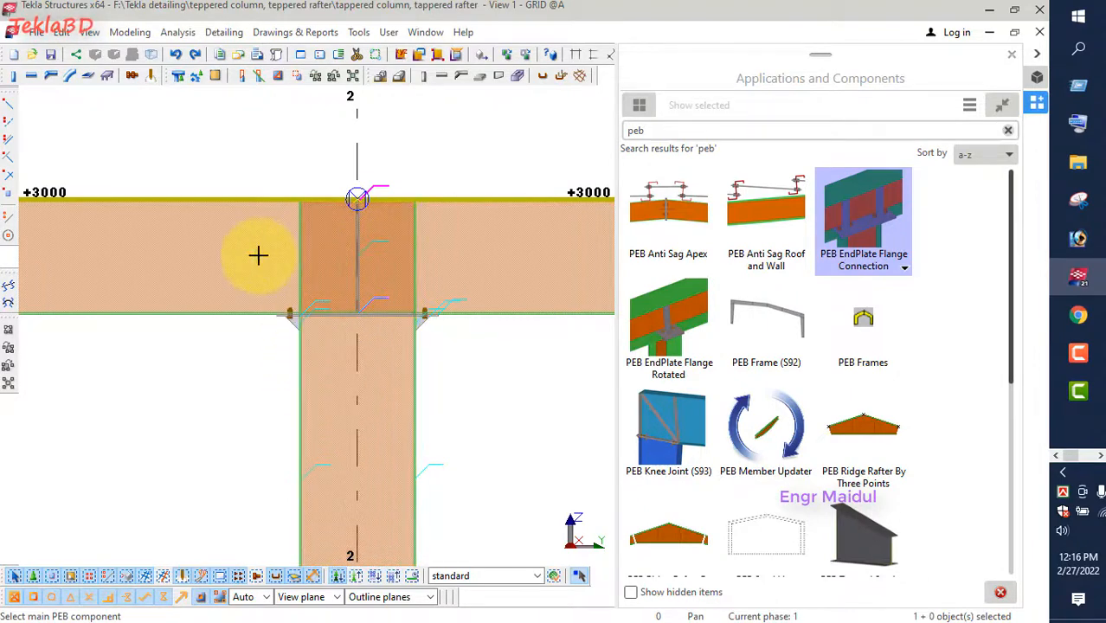
scroll(414, 348, down, 2)
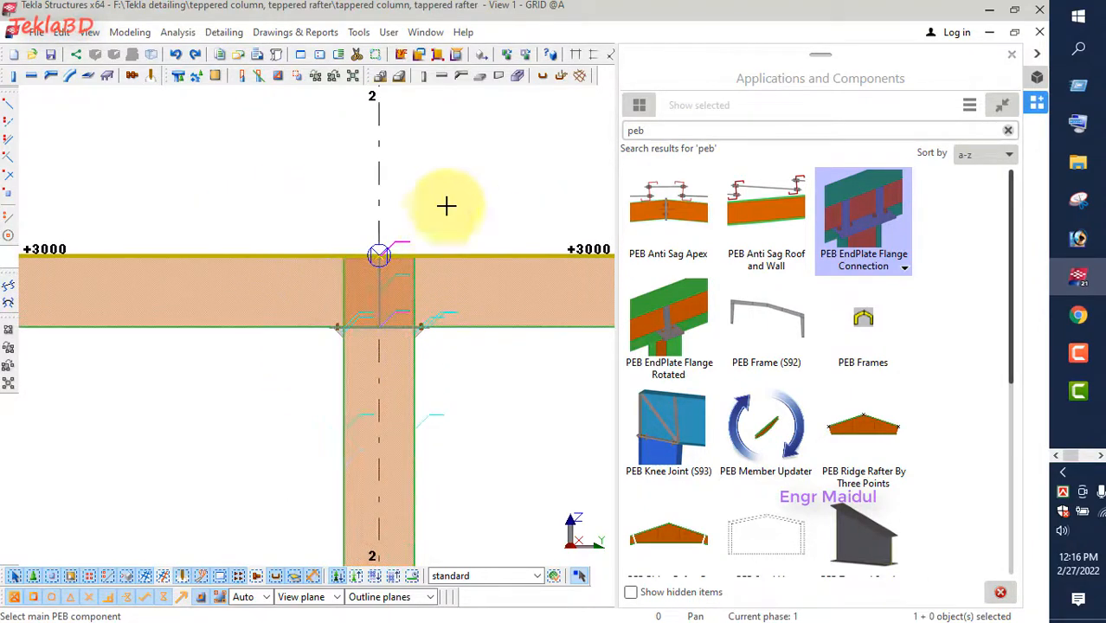
Step: Apply the PEB Member Updater to the +3000 beam together with the grid 1, grid 2 and grid 3 columns
right_click(468, 176)
click(482, 188)
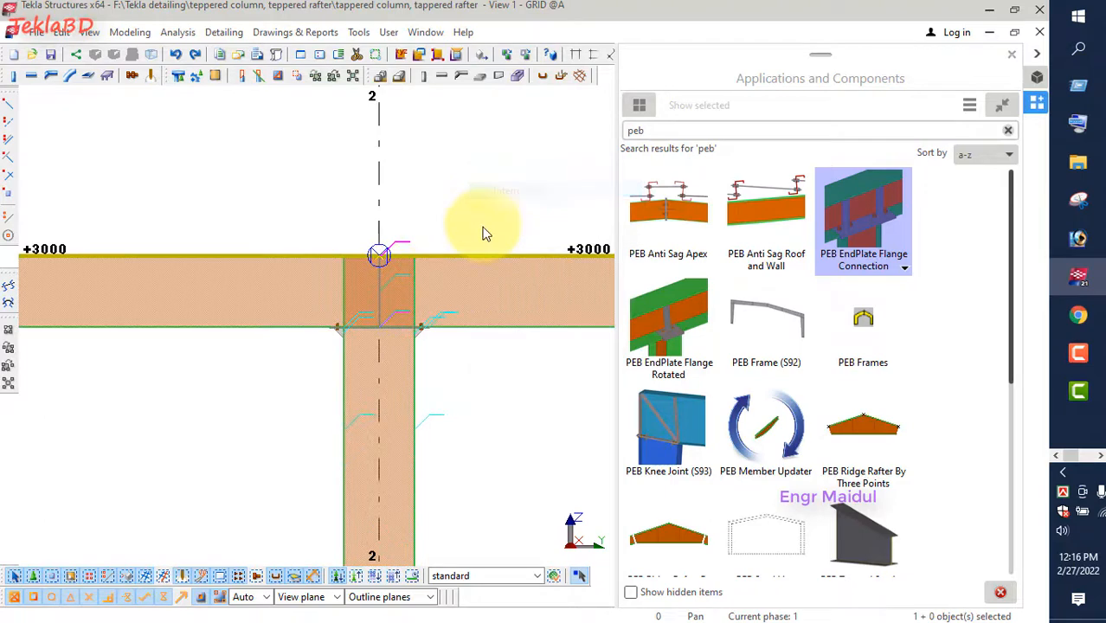
click(476, 323)
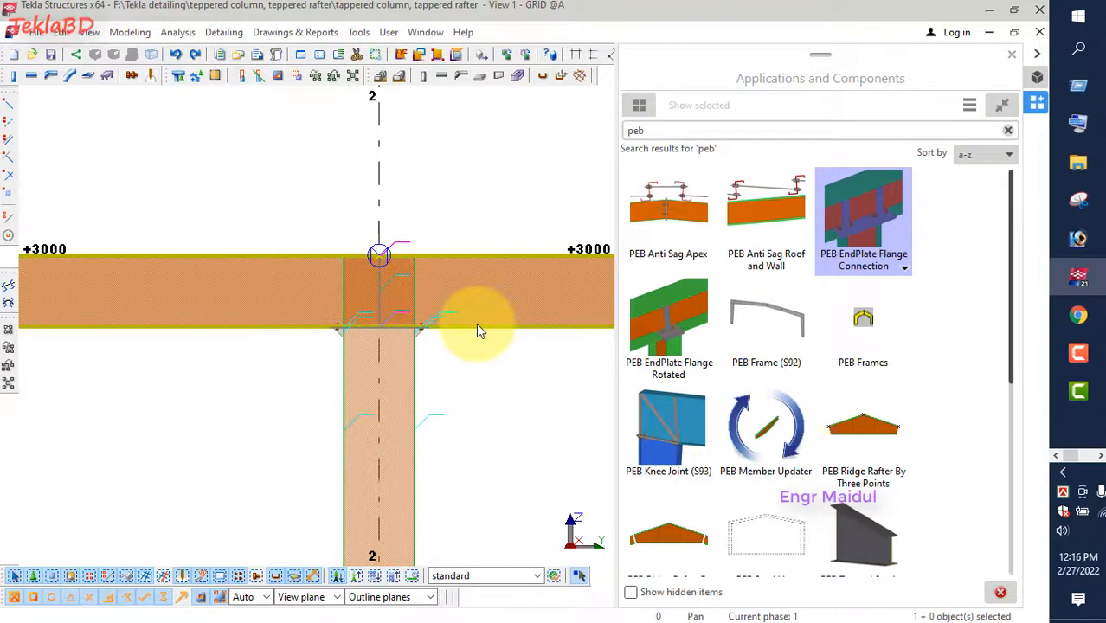
ctrl+click(413, 378)
scroll(436, 326, down, 5)
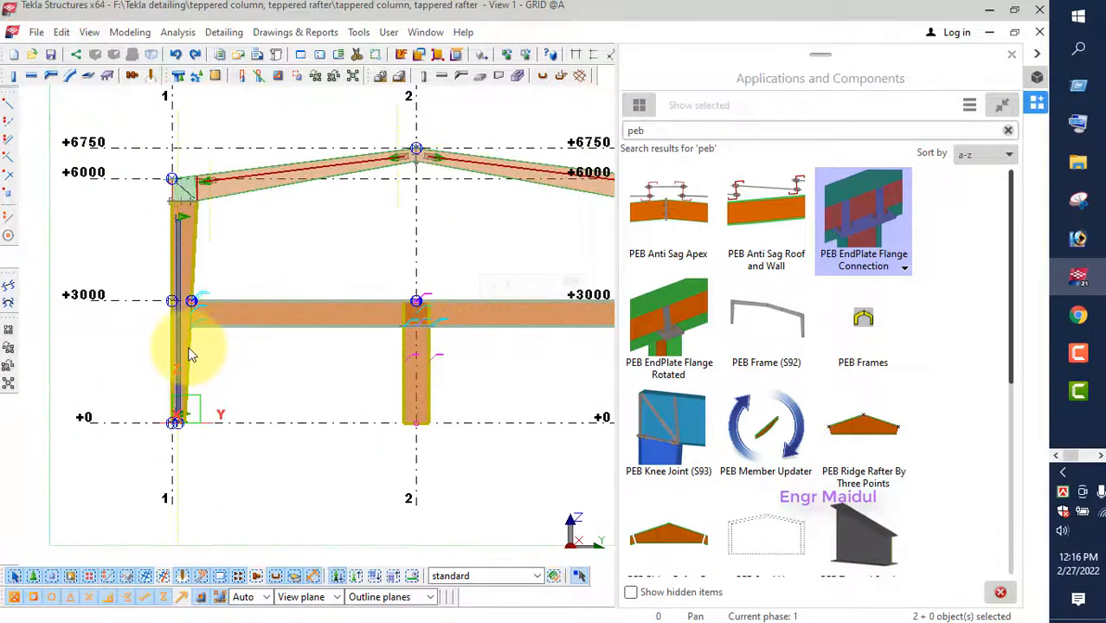
scroll(186, 351, down, 4)
ctrl+click(456, 367)
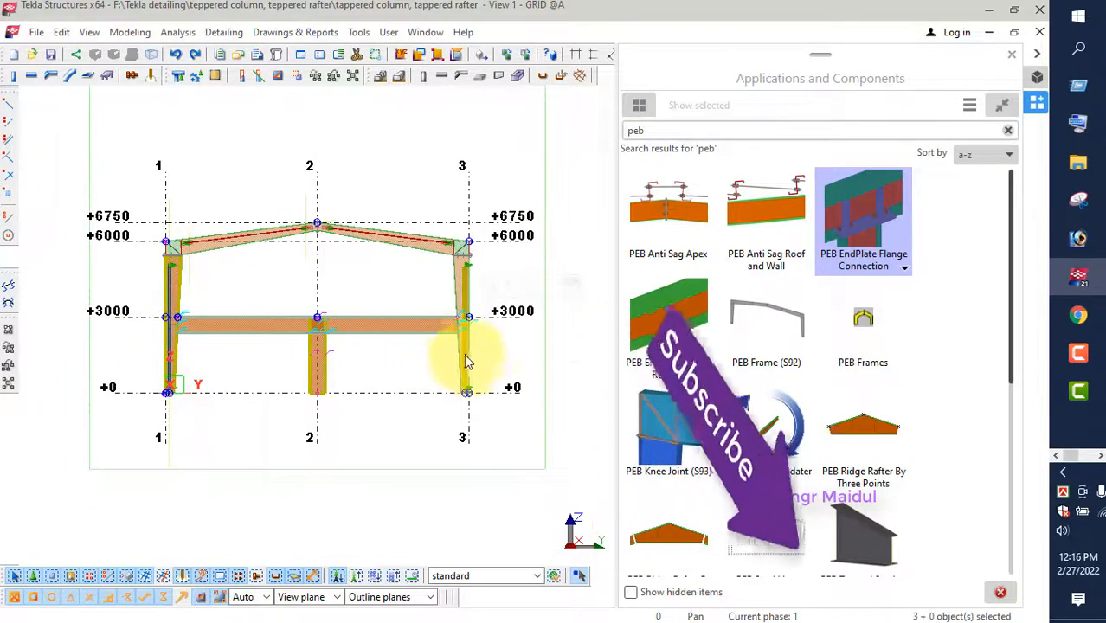
scroll(462, 355, up, 3)
ctrl+click(456, 355)
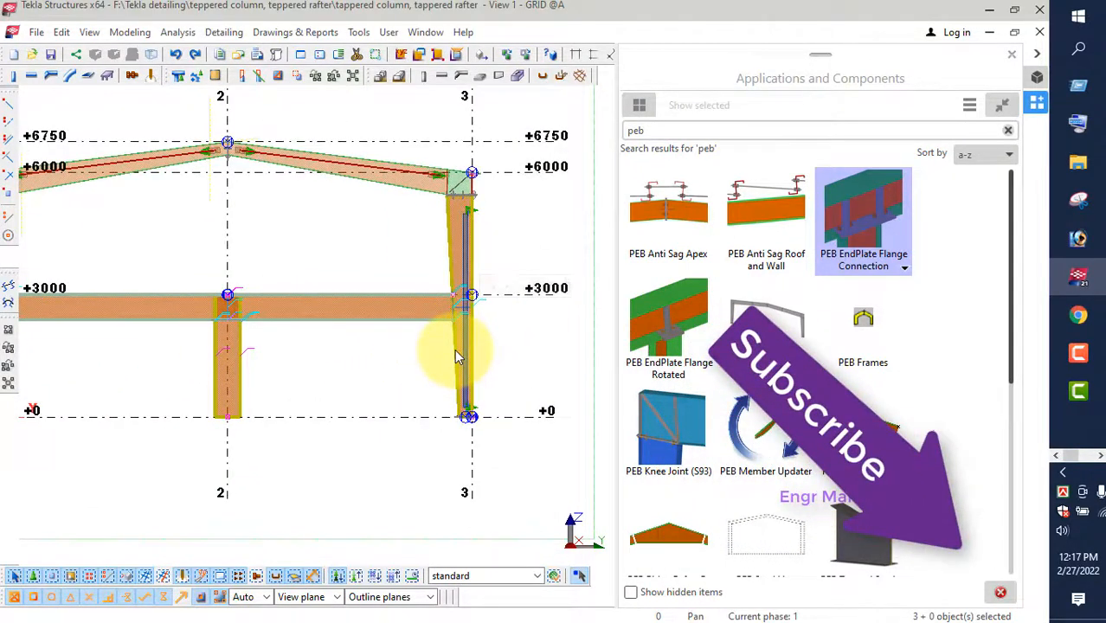
double_click(773, 435)
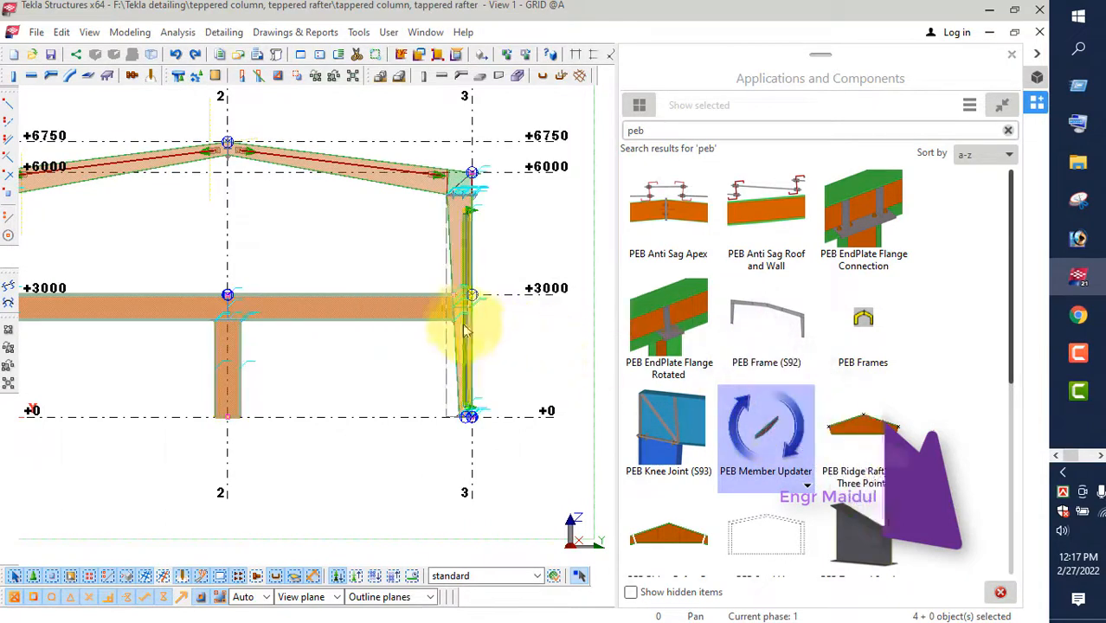
Step: Examine the end plate connections of the +3000 beam at the grid 3, grid 2 and grid 1 columns
scroll(451, 321, up, 5)
scroll(450, 313, up, 5)
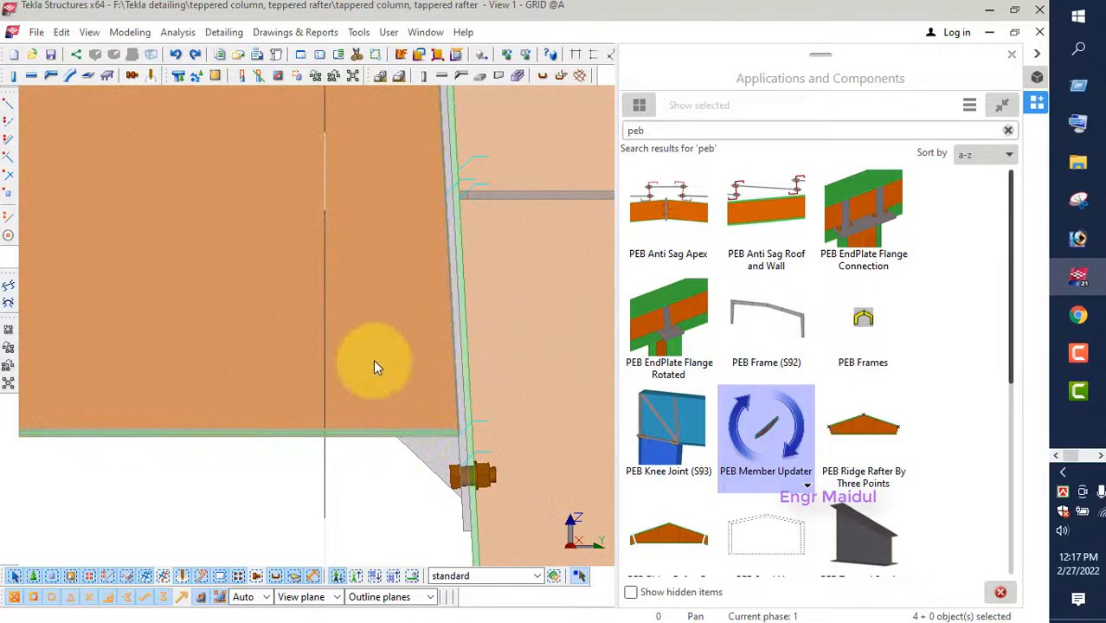
click(542, 334)
scroll(547, 336, down, 2)
scroll(552, 346, down, 4)
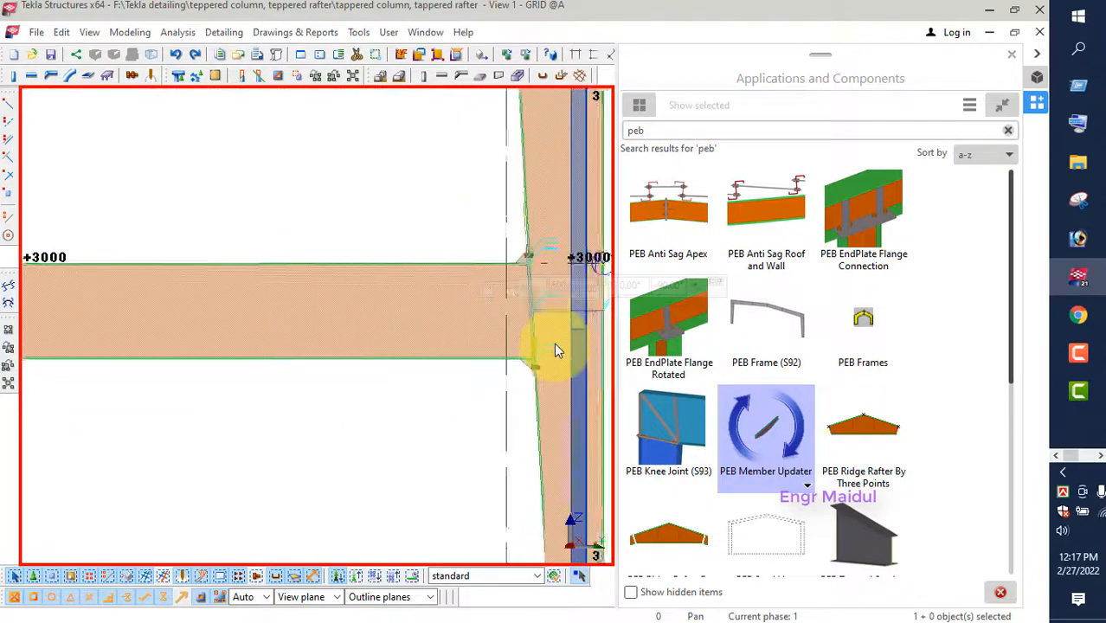
scroll(130, 346, up, 3)
scroll(116, 343, up, 5)
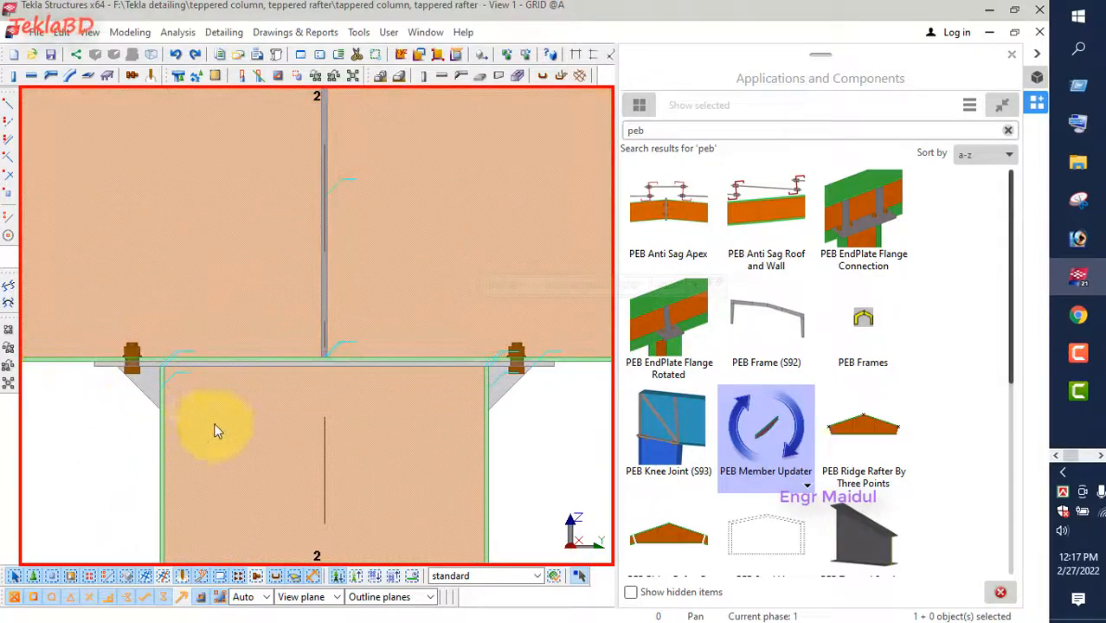
scroll(493, 341, down, 4)
scroll(513, 334, down, 3)
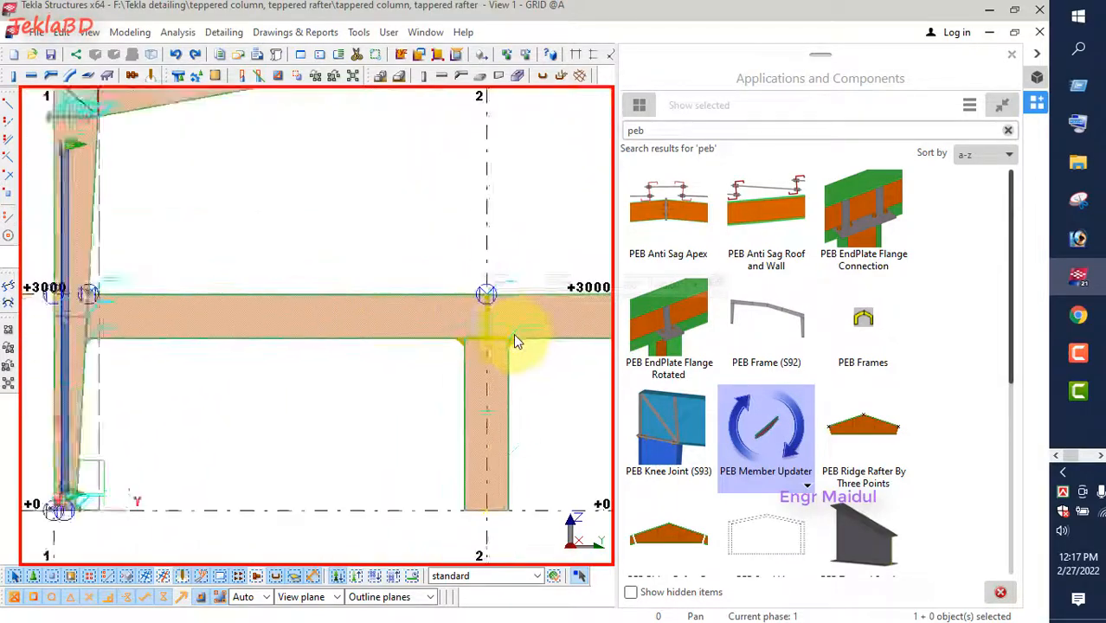
scroll(245, 351, up, 6)
scroll(266, 328, up, 5)
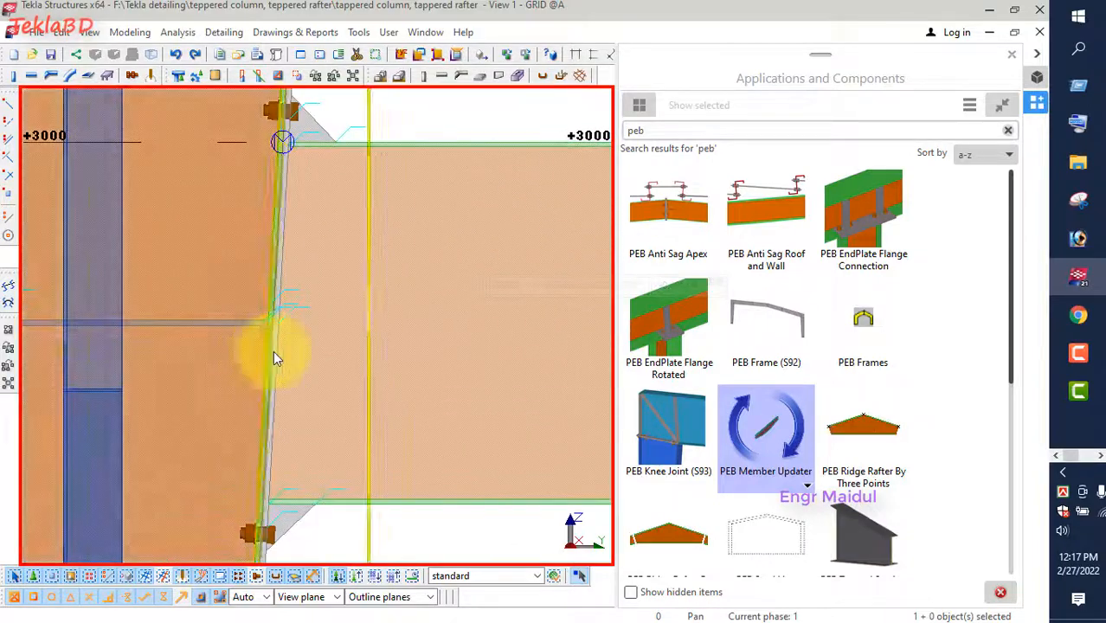
scroll(272, 350, down, 3)
scroll(260, 344, down, 5)
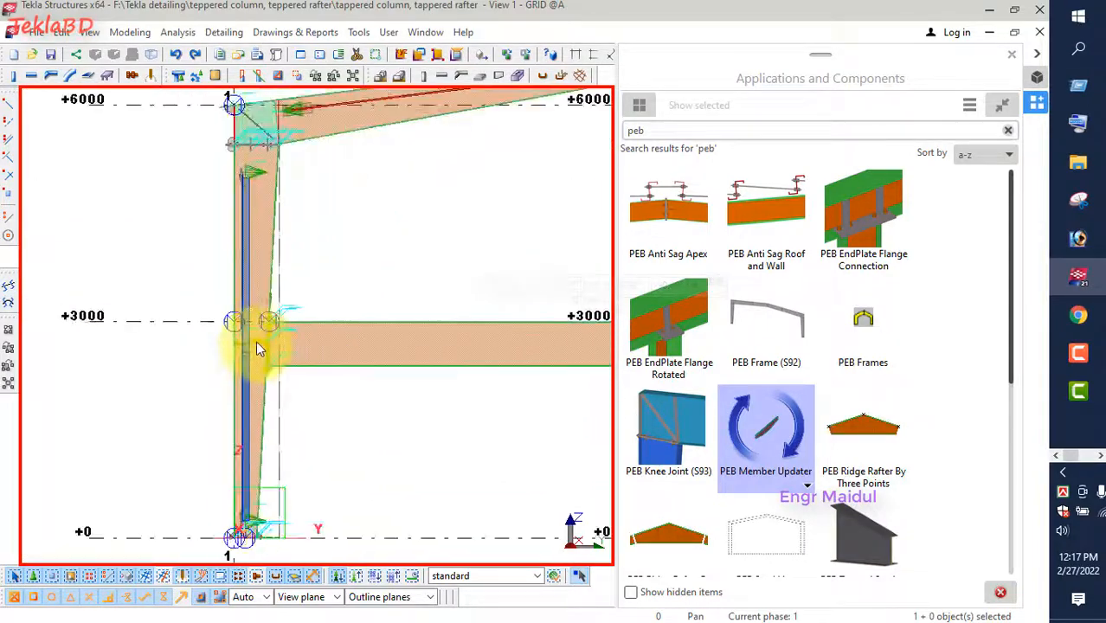
Step: Copy the +3000 beam, the grid 2 column and their end plate connections from grid line A to grid lines B and C
drag(420, 328, 363, 358)
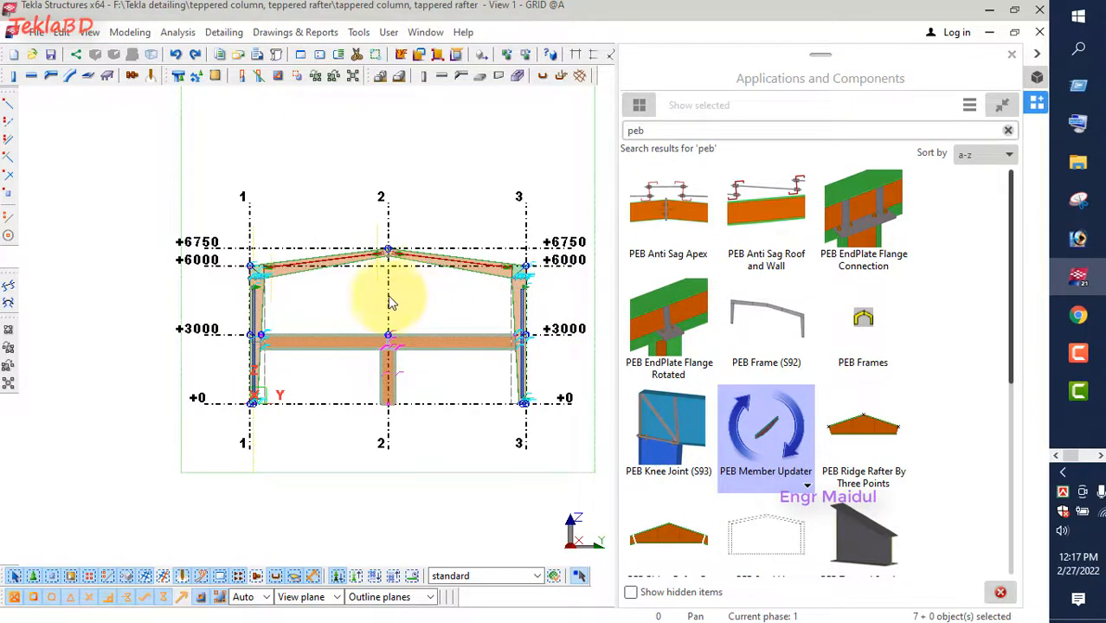
right_click(433, 314)
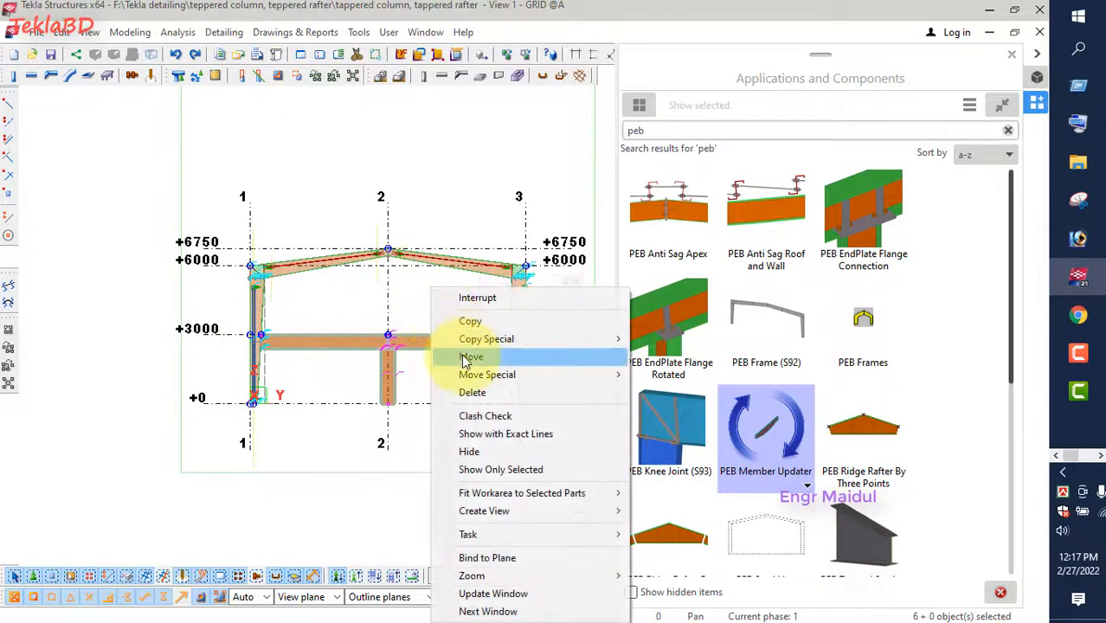
click(484, 320)
right_click(430, 309)
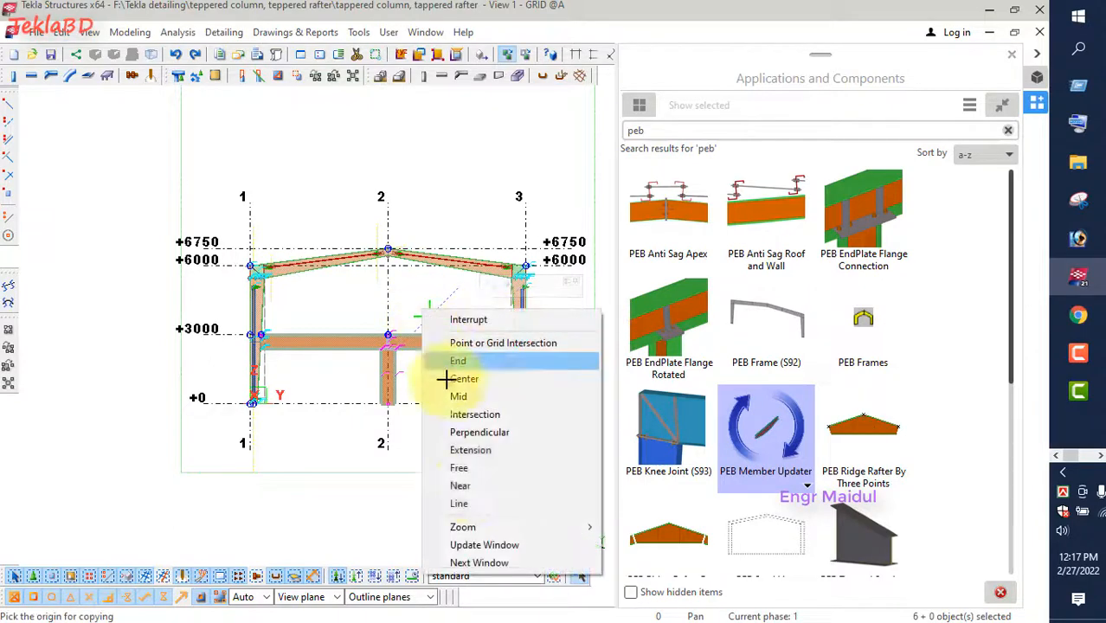
click(472, 564)
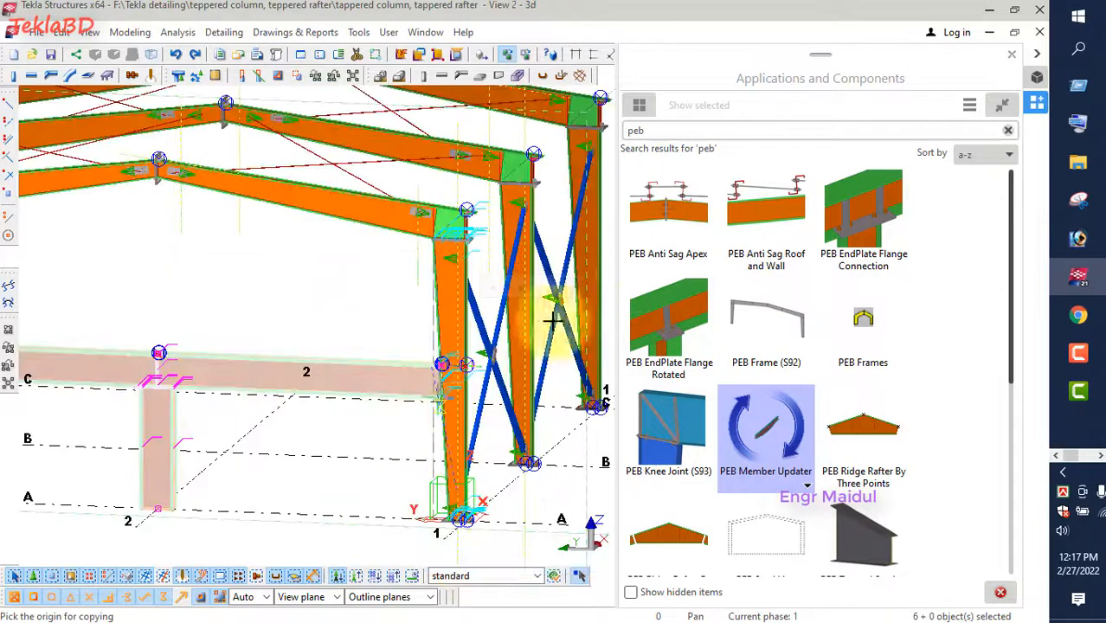
click(1013, 58)
scroll(683, 260, down, 2)
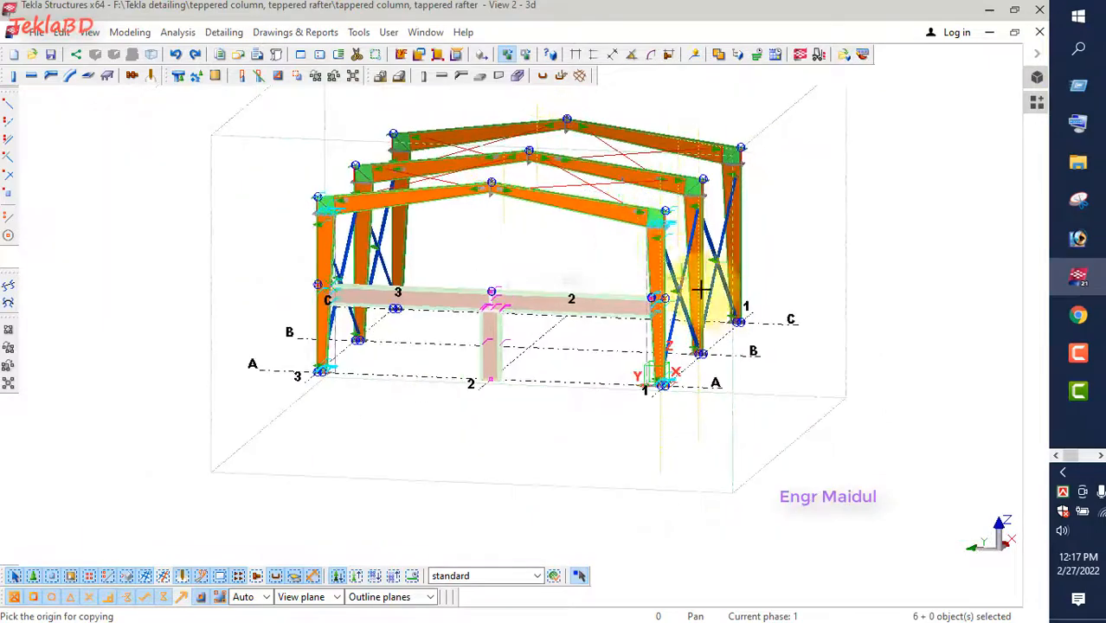
ctrl+middle_drag(769, 319, 729, 379)
scroll(744, 388, up, 3)
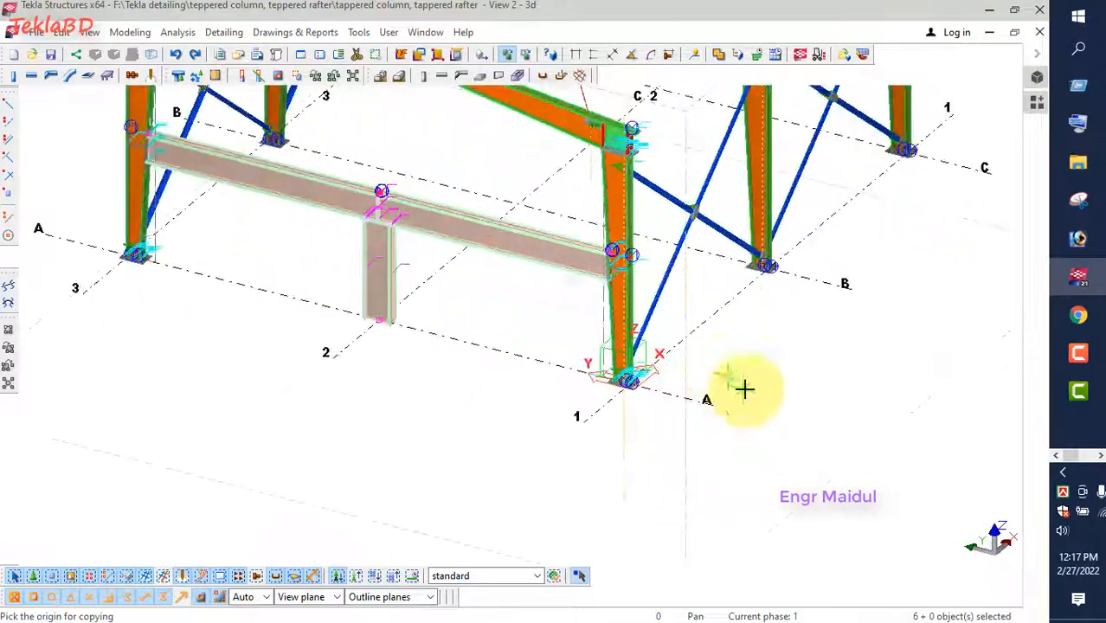
scroll(416, 352, down, 2)
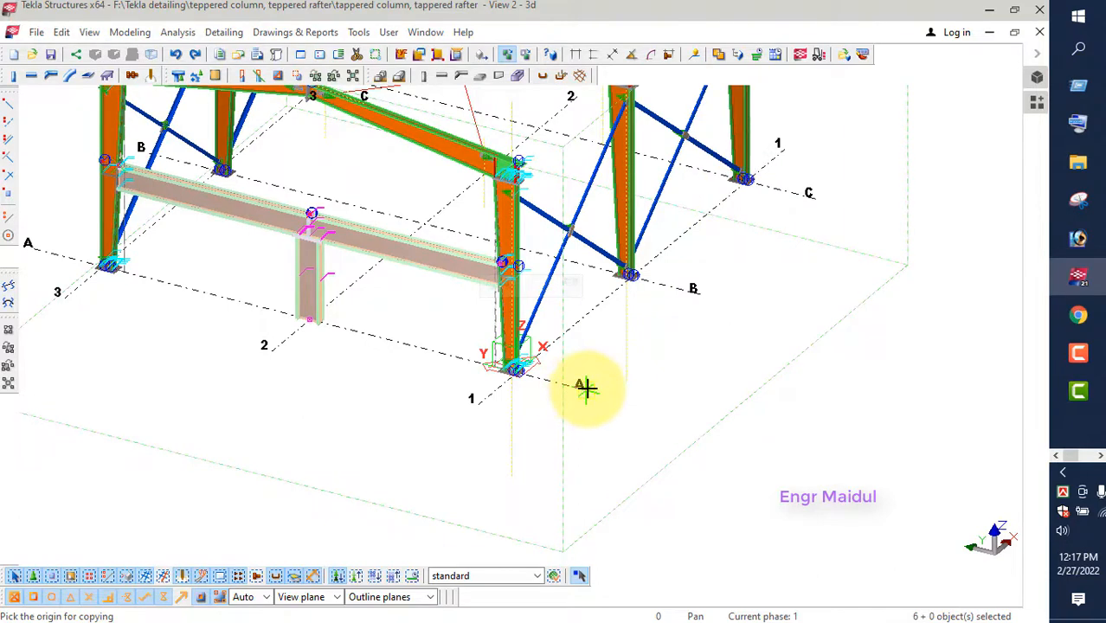
click(585, 387)
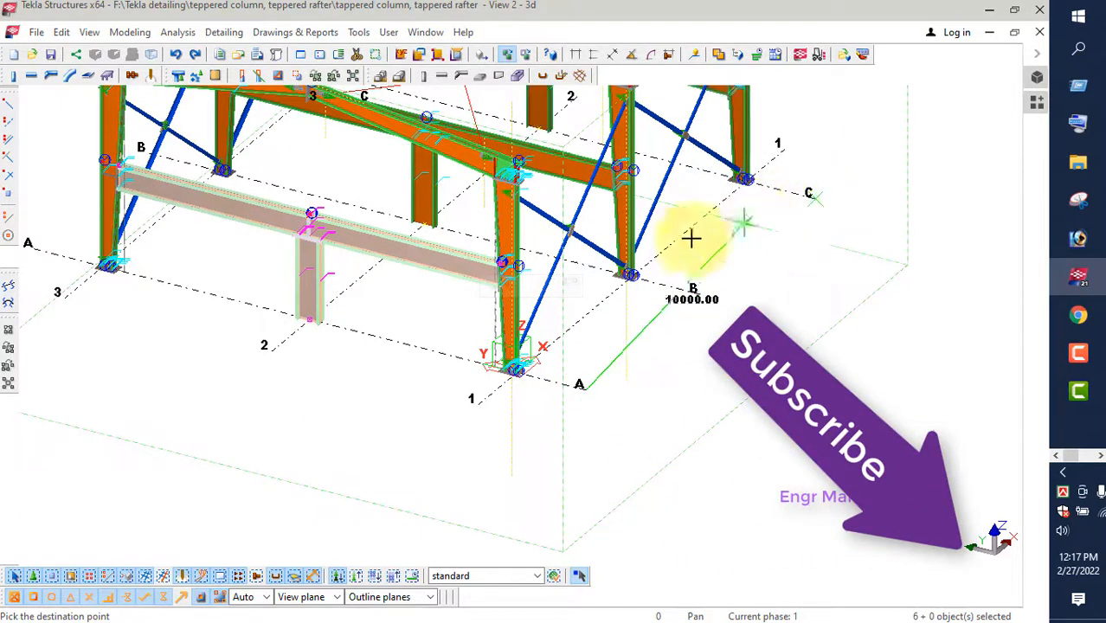
scroll(610, 249, down, 2)
right_click(783, 162)
click(793, 172)
scroll(498, 259, down, 2)
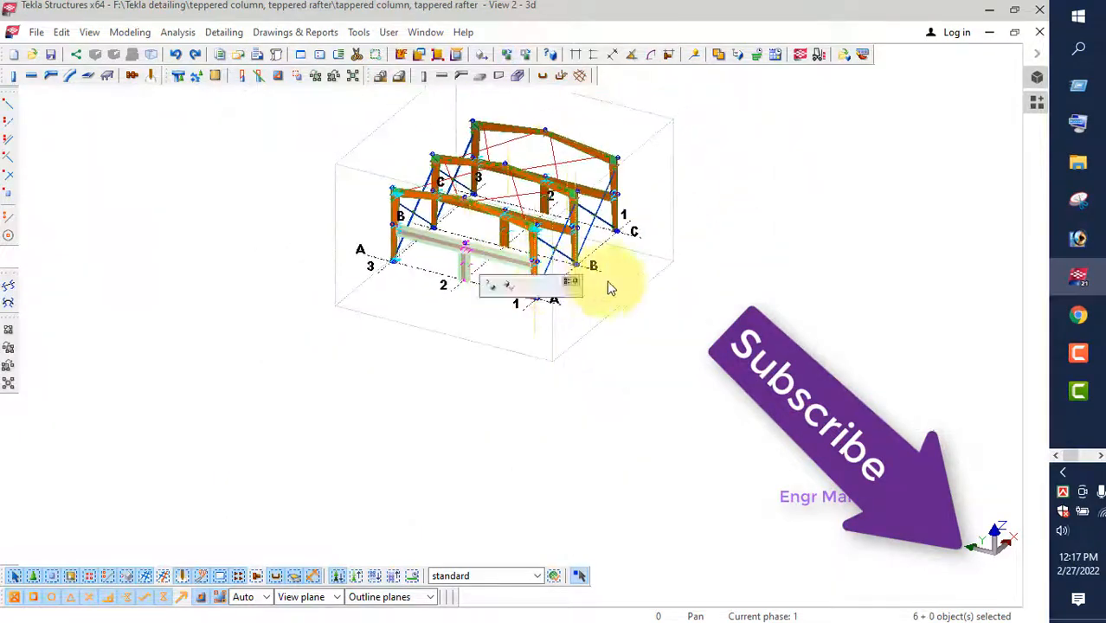
Step: Clear the selection of copied members and refresh the 3D view of the three frames
ctrl+middle_drag(610, 286, 666, 211)
scroll(667, 210, up, 2)
scroll(277, 275, up, 2)
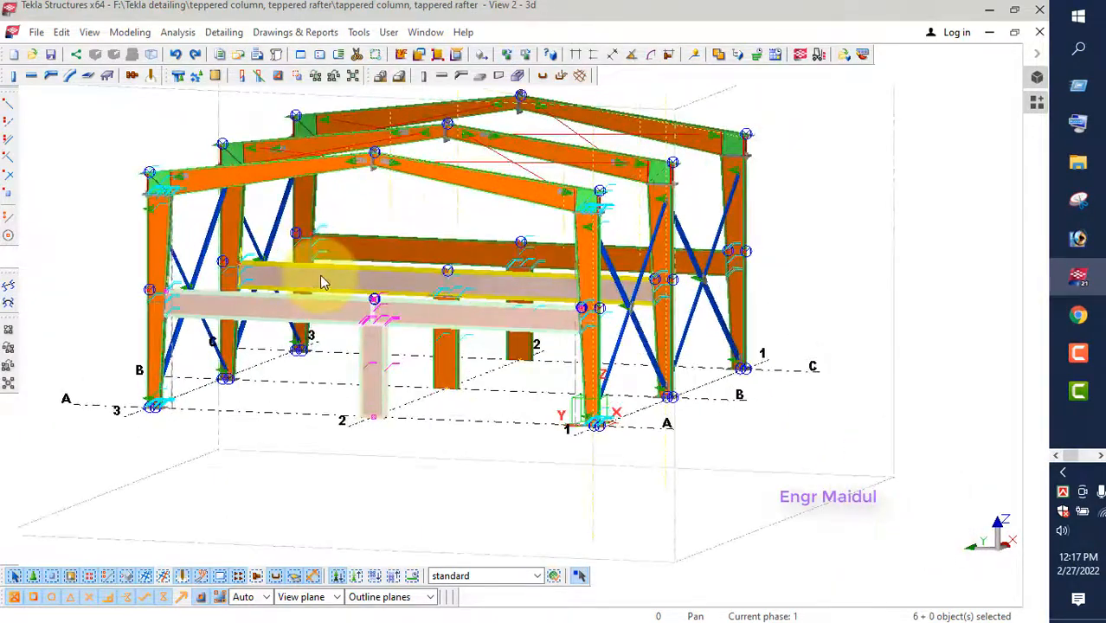
right_click(807, 184)
click(825, 196)
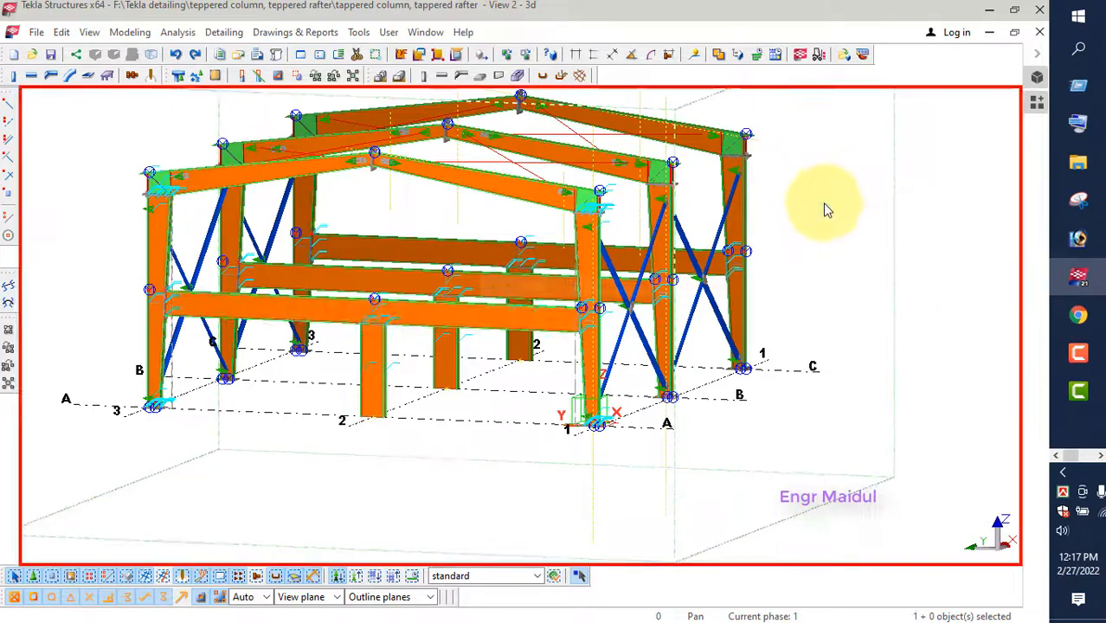
right_click(817, 199)
click(868, 294)
scroll(577, 287, down, 4)
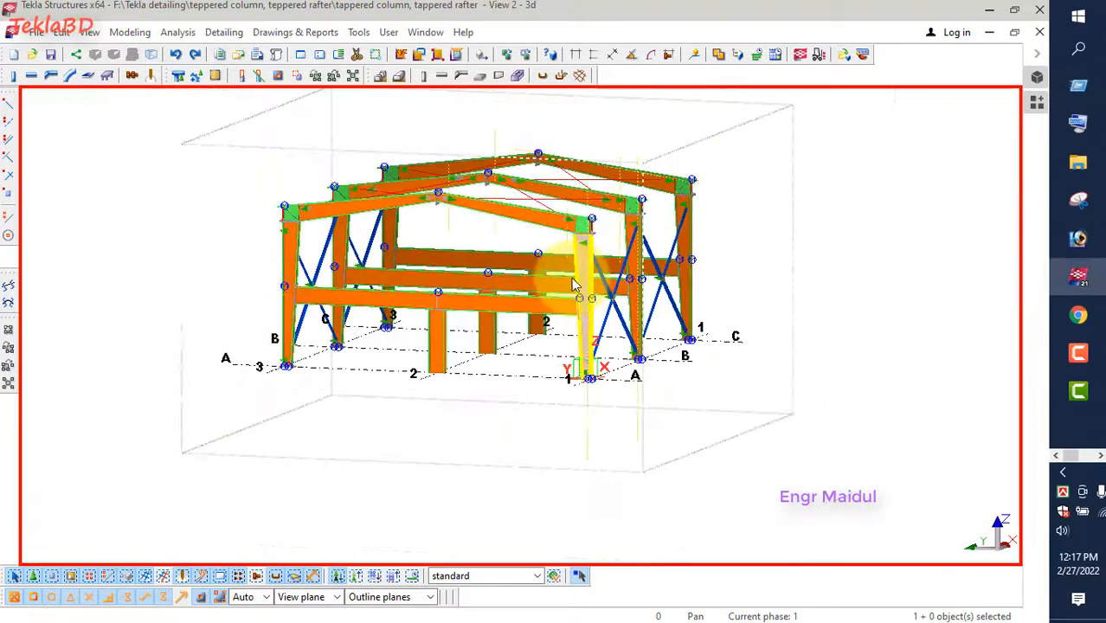
Step: Examine the alignment of the +3000 beams and grid 2 columns across the three frames in the 3D view
ctrl+middle_drag(570, 315, 678, 289)
scroll(486, 287, up, 5)
scroll(533, 294, down, 4)
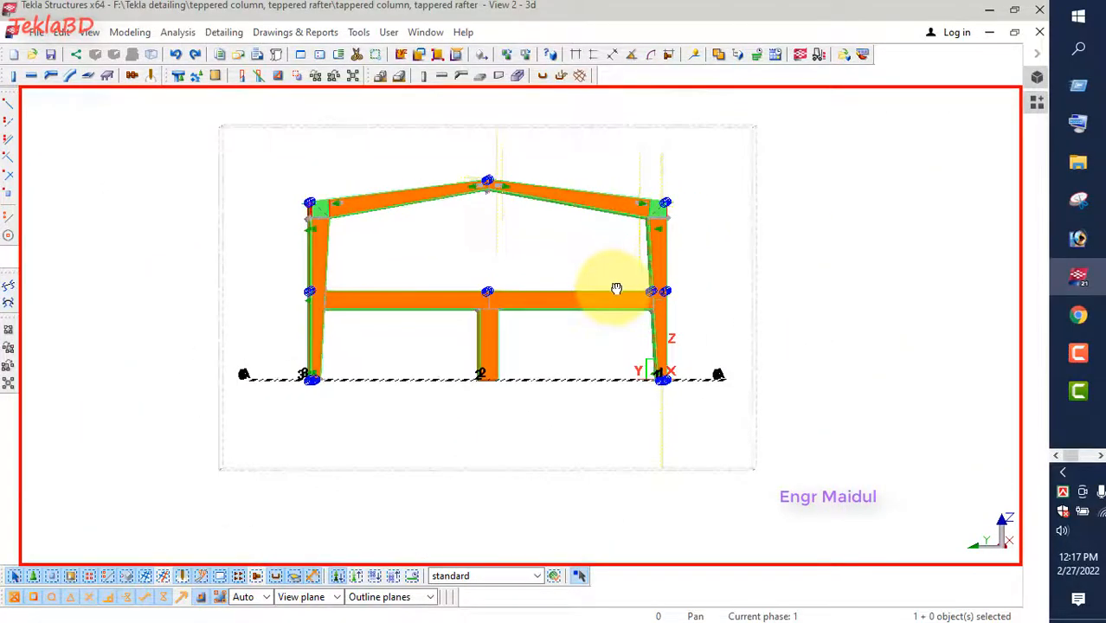
scroll(658, 308, up, 5)
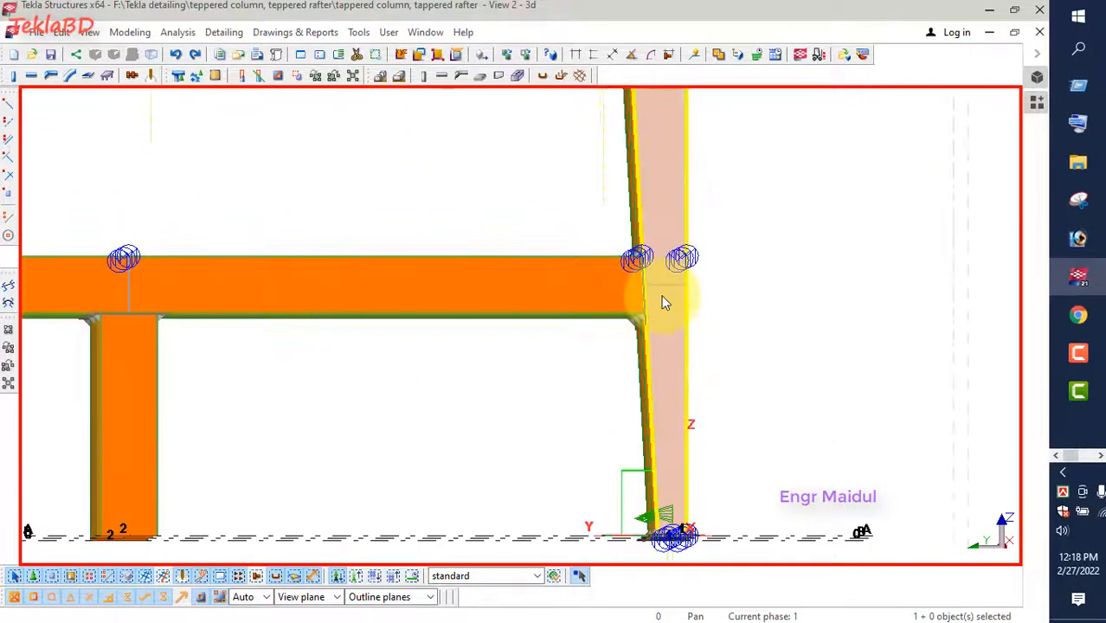
scroll(661, 301, down, 3)
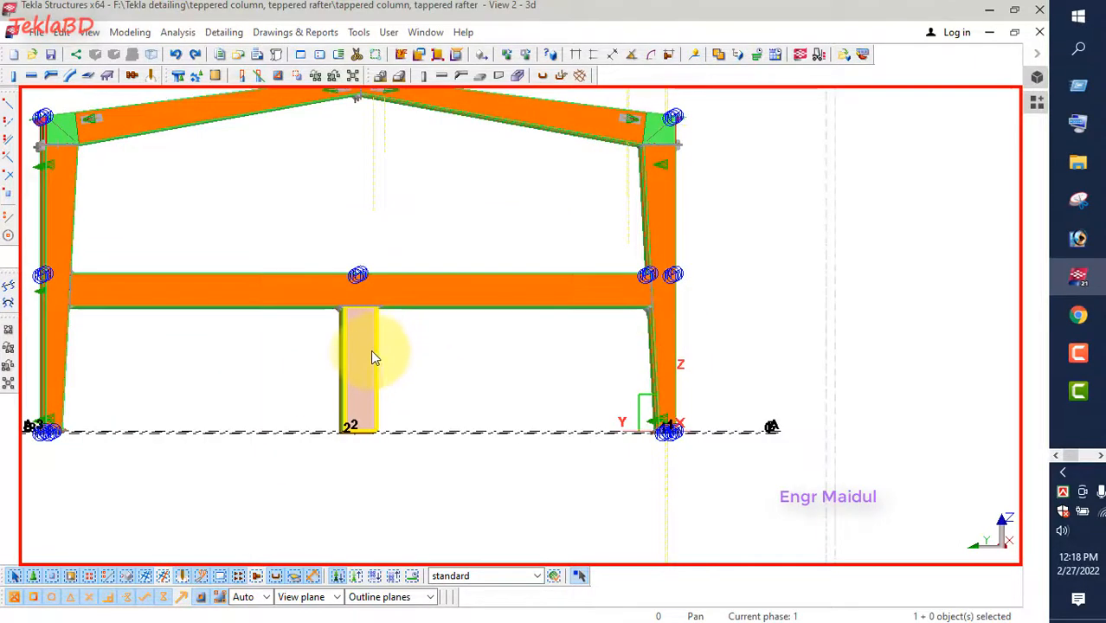
scroll(384, 335, down, 2)
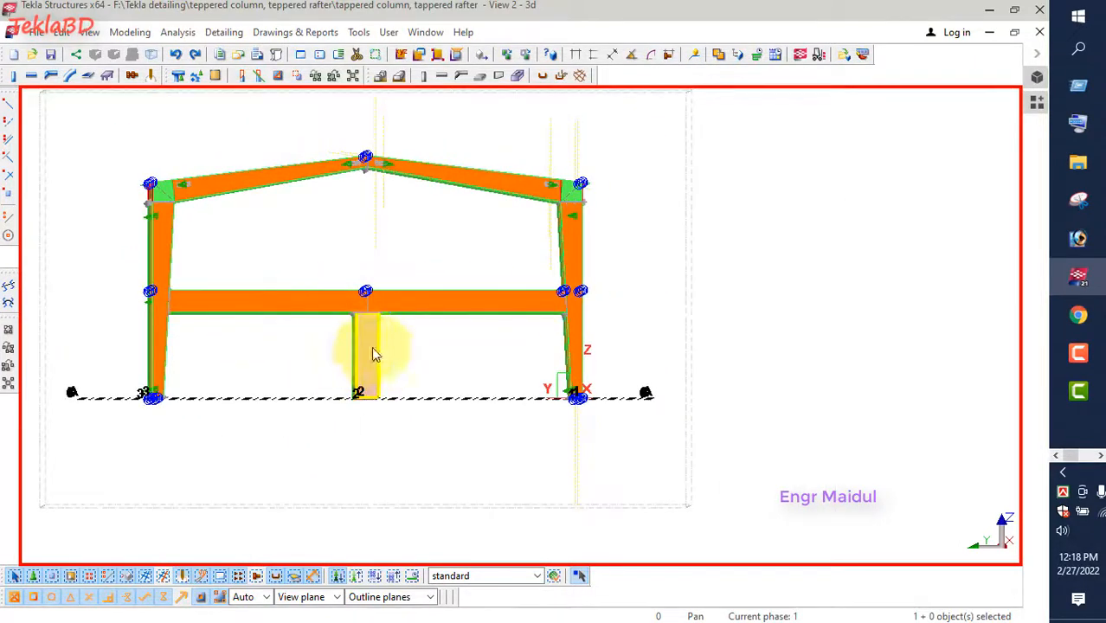
scroll(373, 353, up, 5)
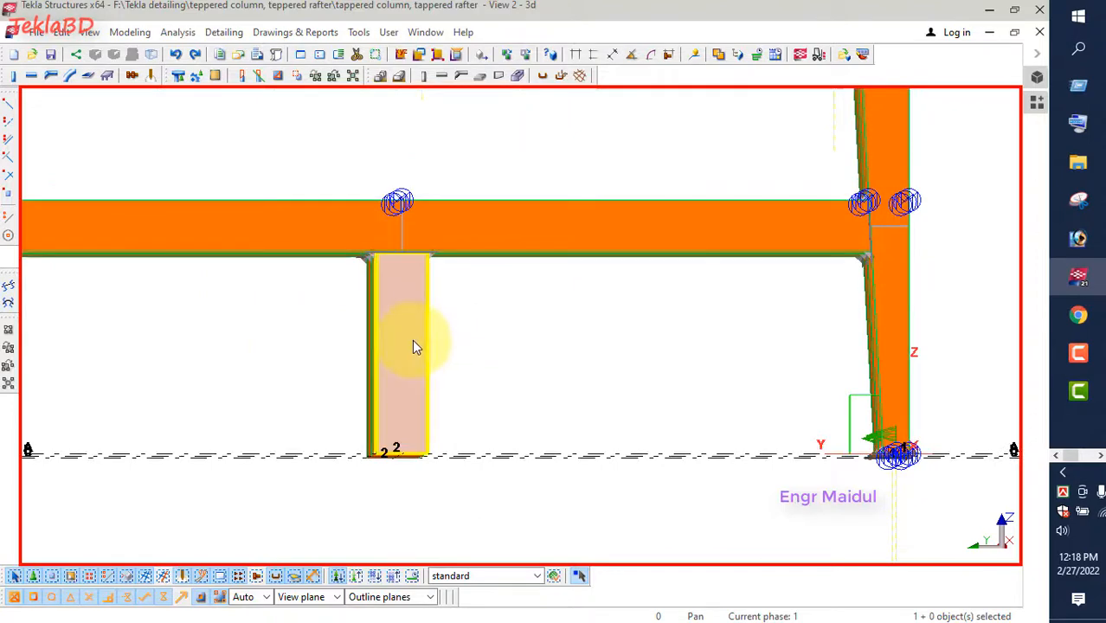
scroll(439, 313, down, 5)
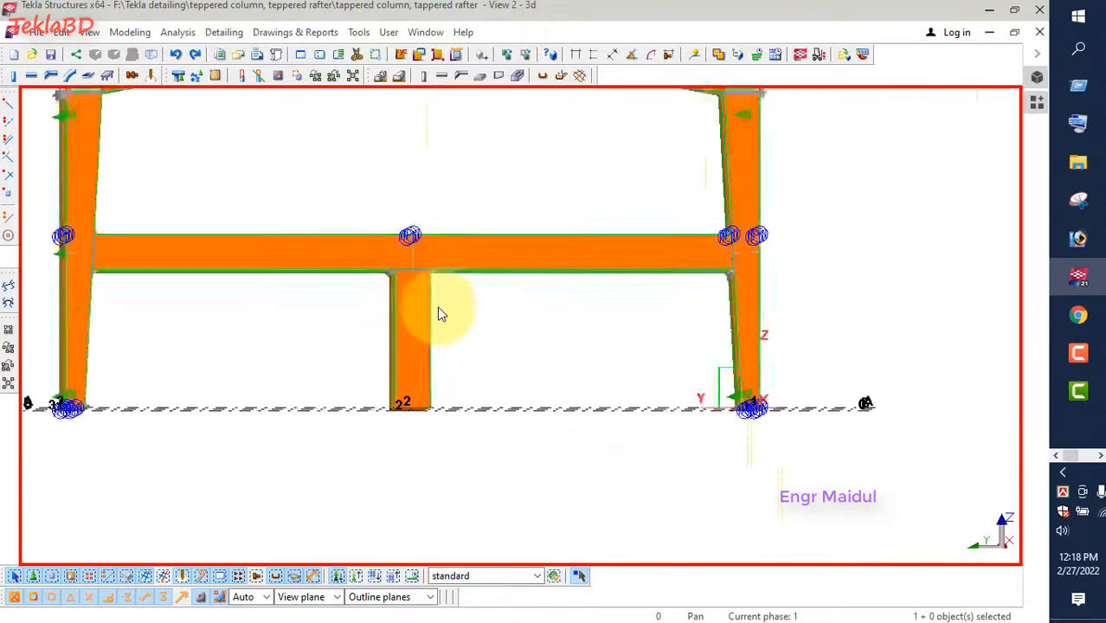
ctrl+middle_drag(437, 334, 475, 316)
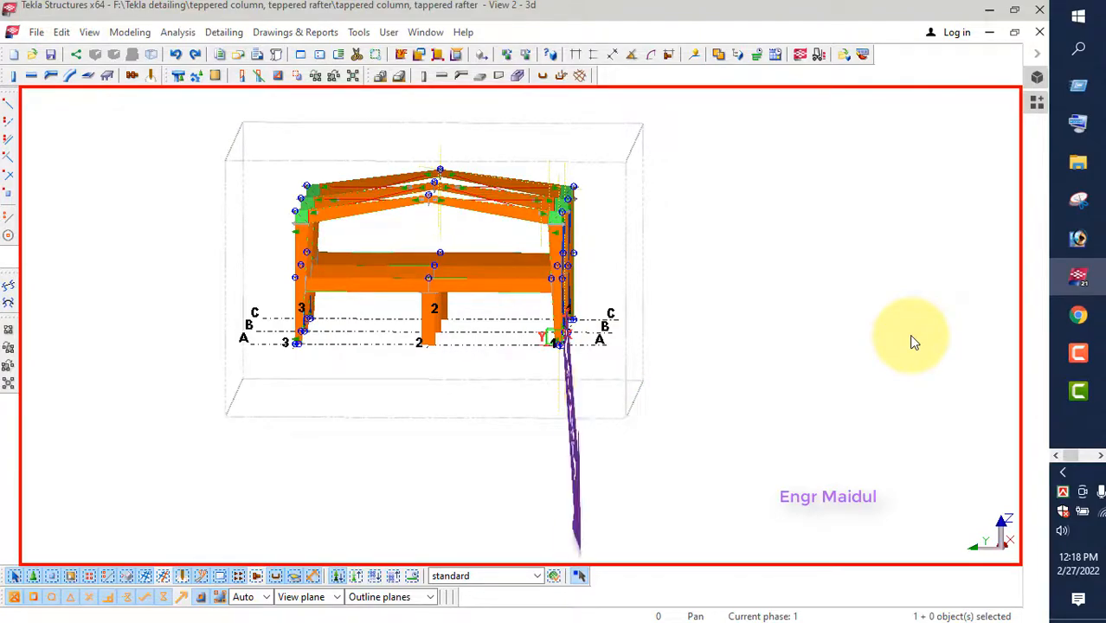
Step: Switch to Chrome and look through the uploaded videos on the open YouTube channel page
click(1088, 321)
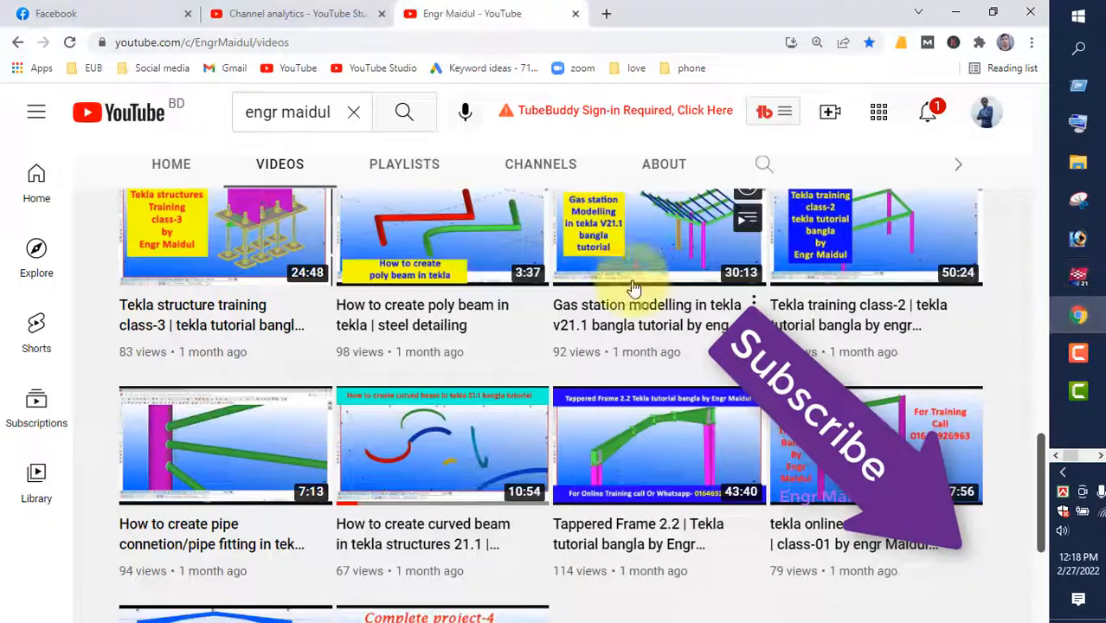
scroll(530, 319, up, 10)
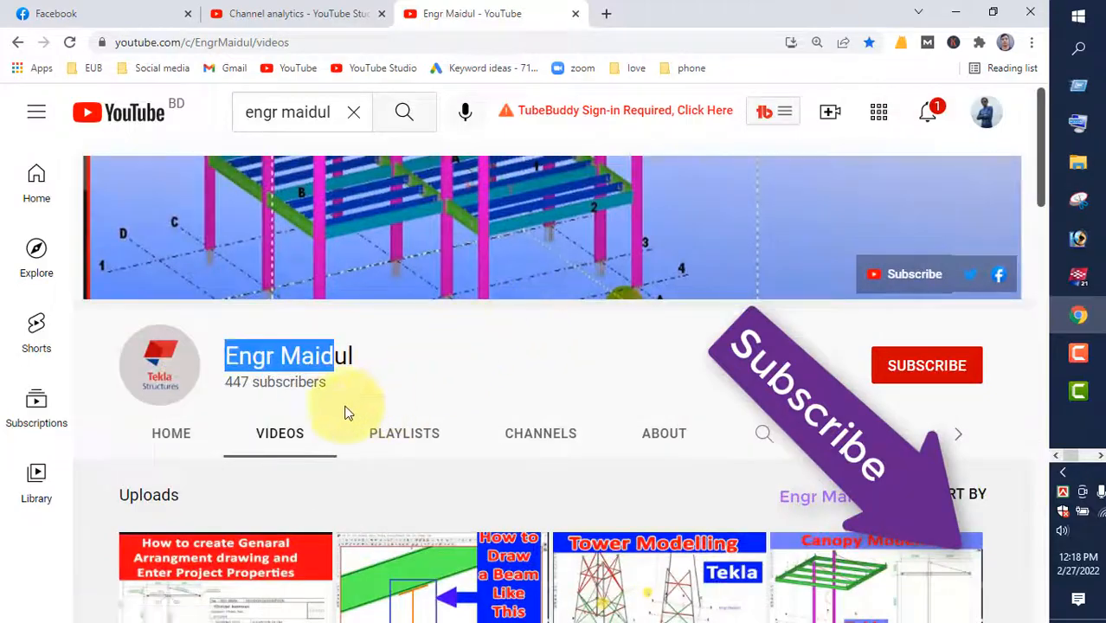
scroll(404, 435, down, 12)
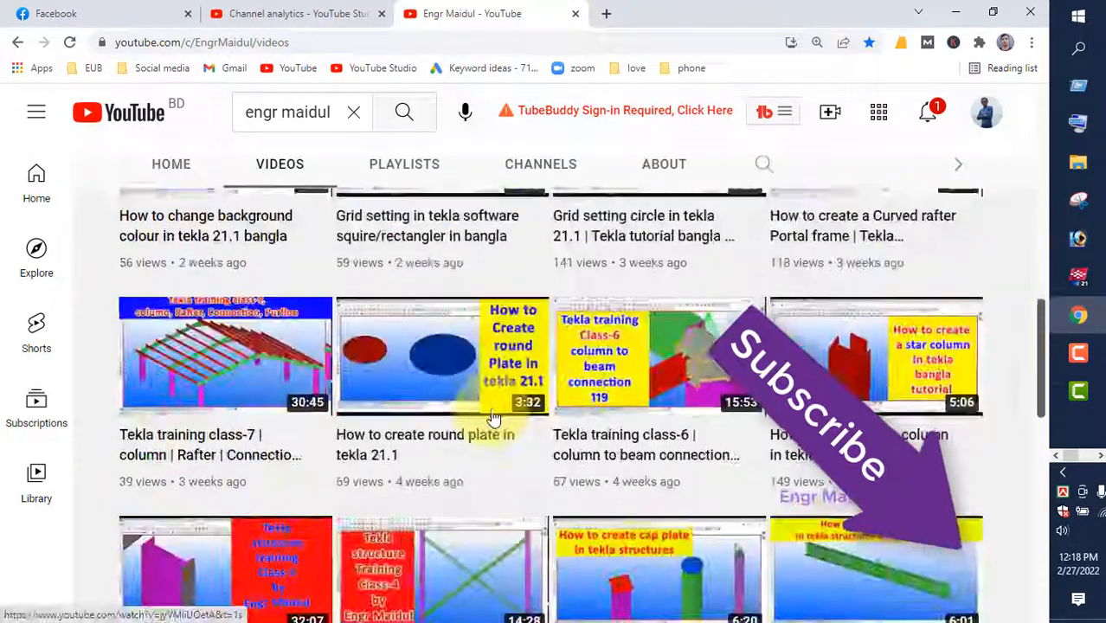
scroll(494, 419, up, 10)
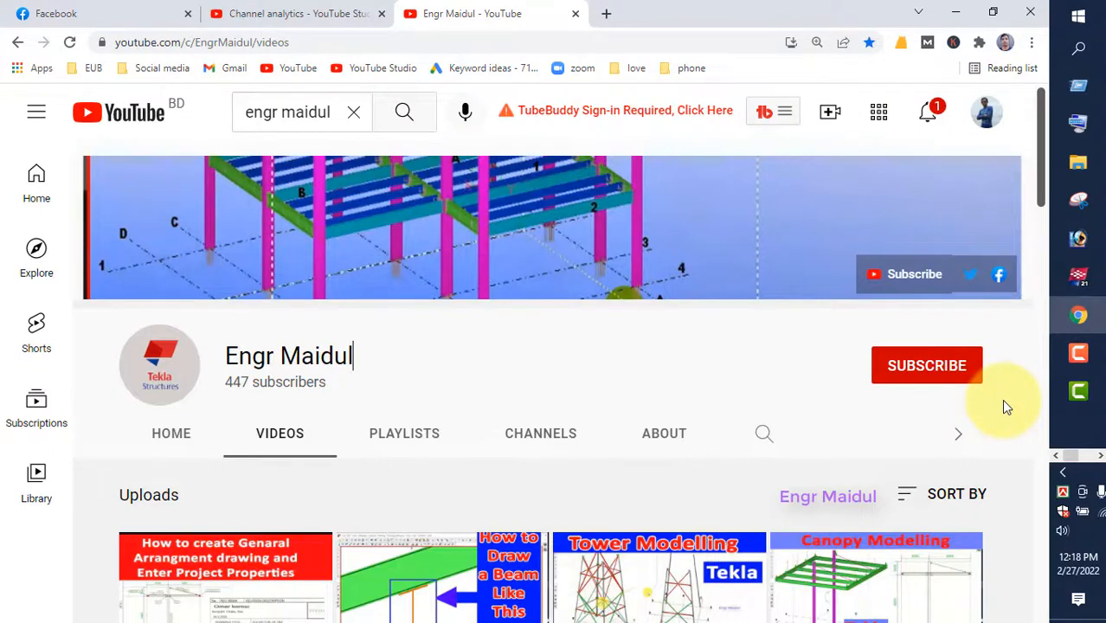
click(1079, 353)
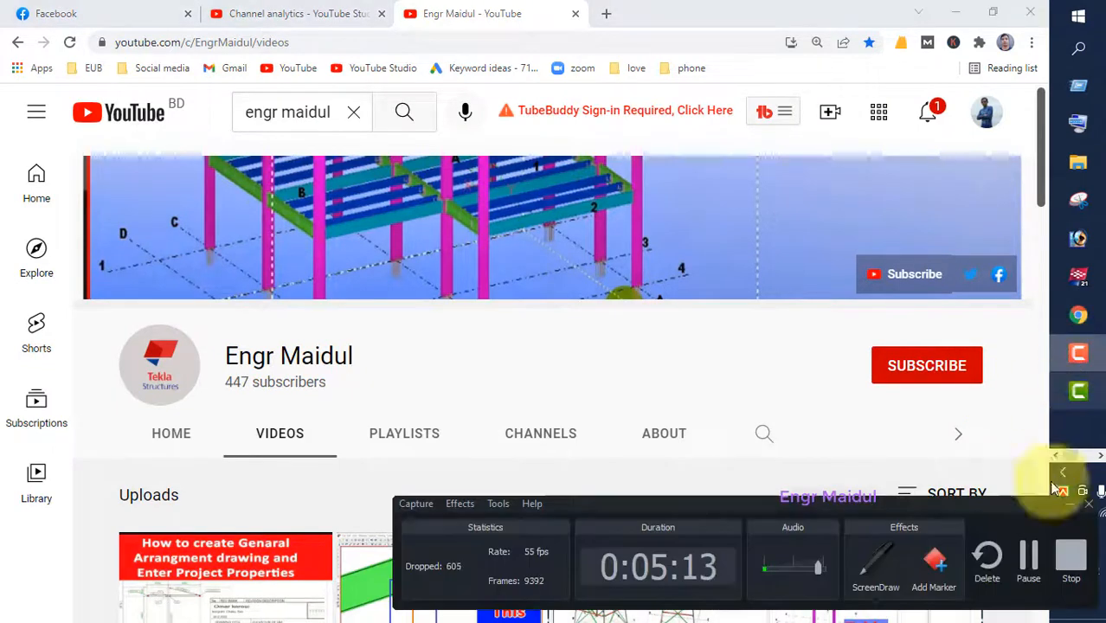